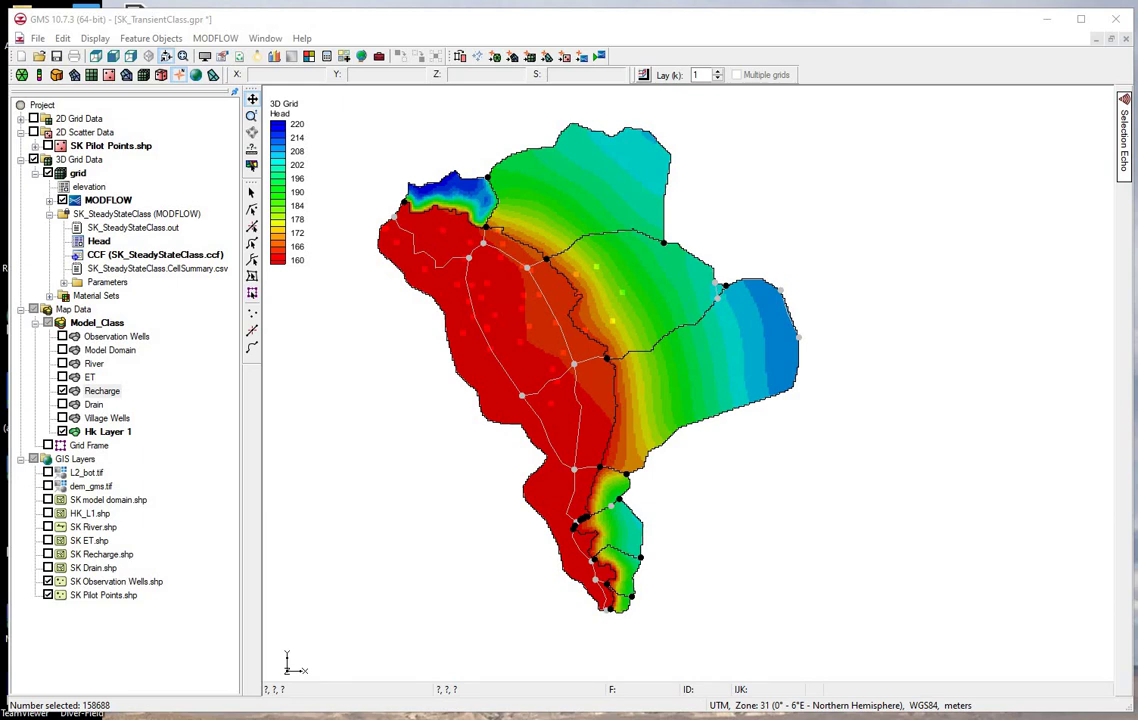
Make the Recharge coverage active and open TS_recharge.csv from the TransientFiles folder, with all file types listed.
left_click_drag(1137, 40, 969, 37)
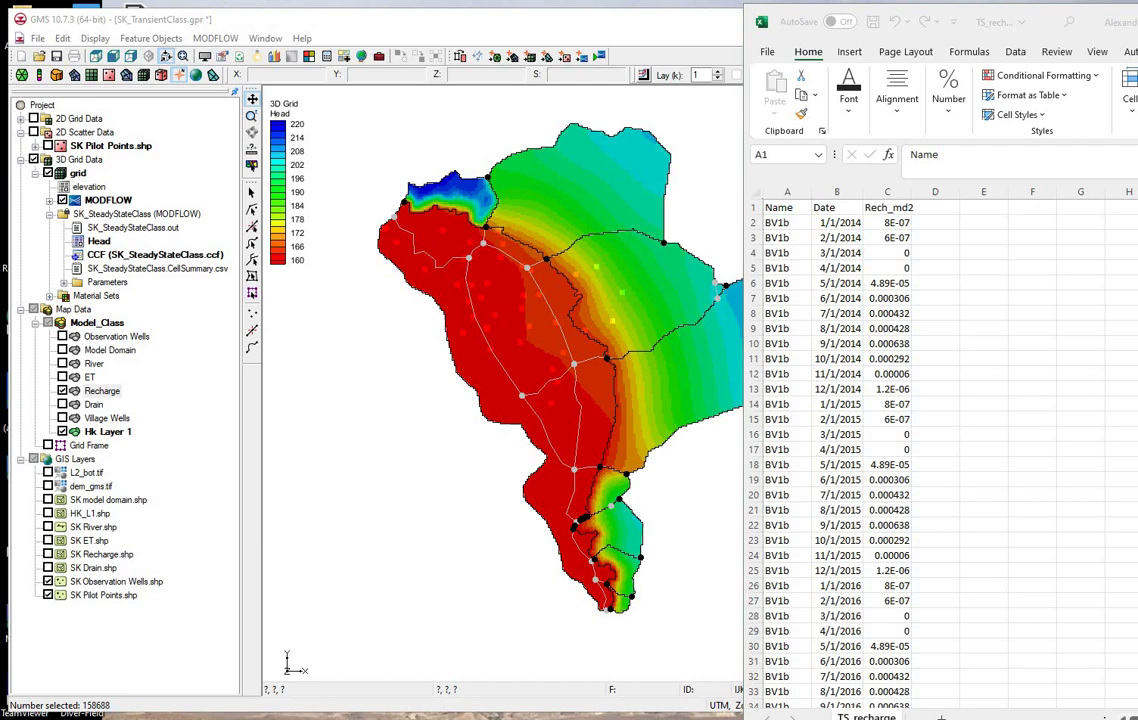
left_click(105, 391)
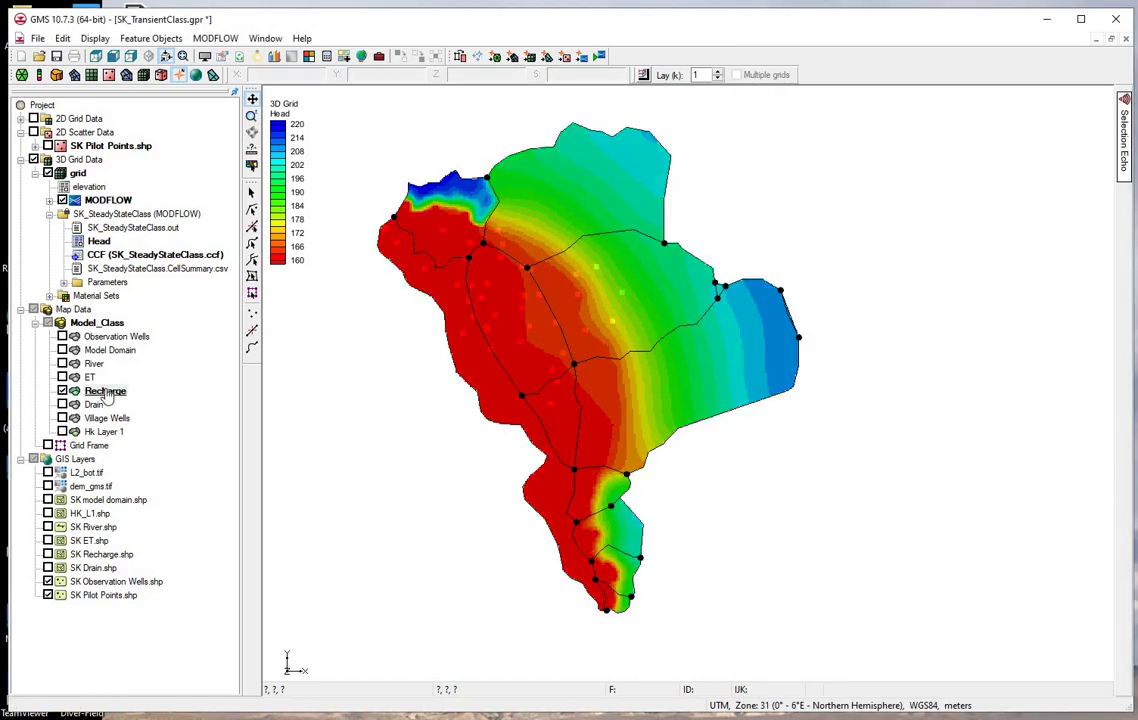
left_click(41, 58)
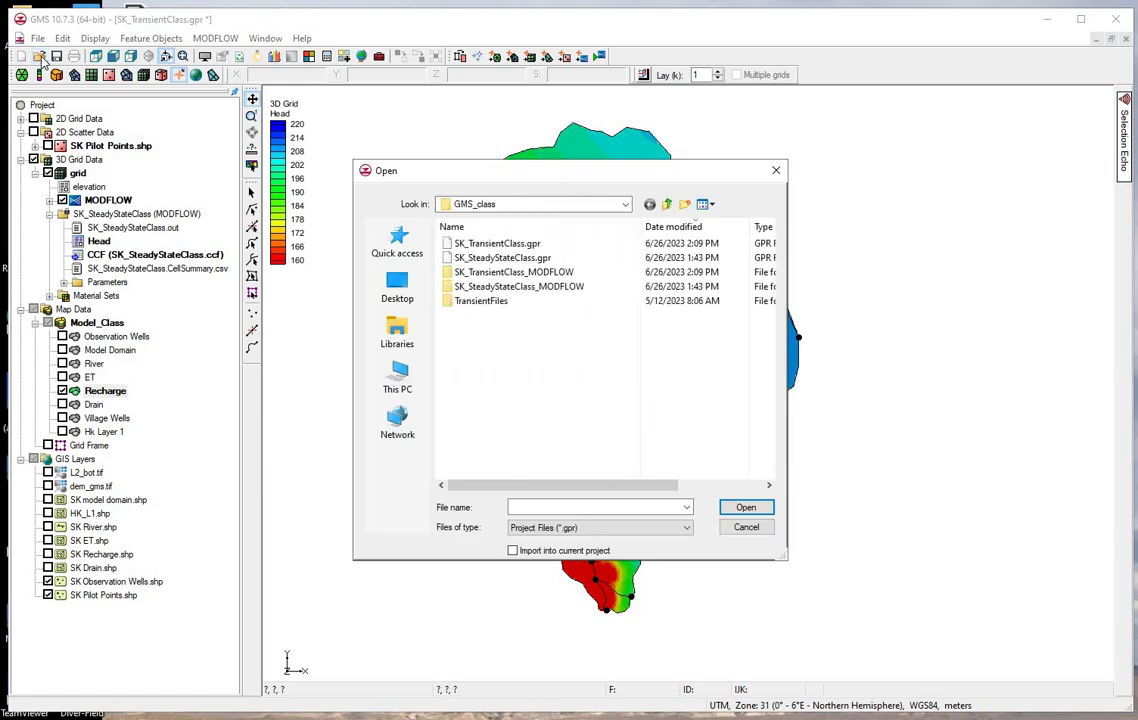
double_click(481, 301)
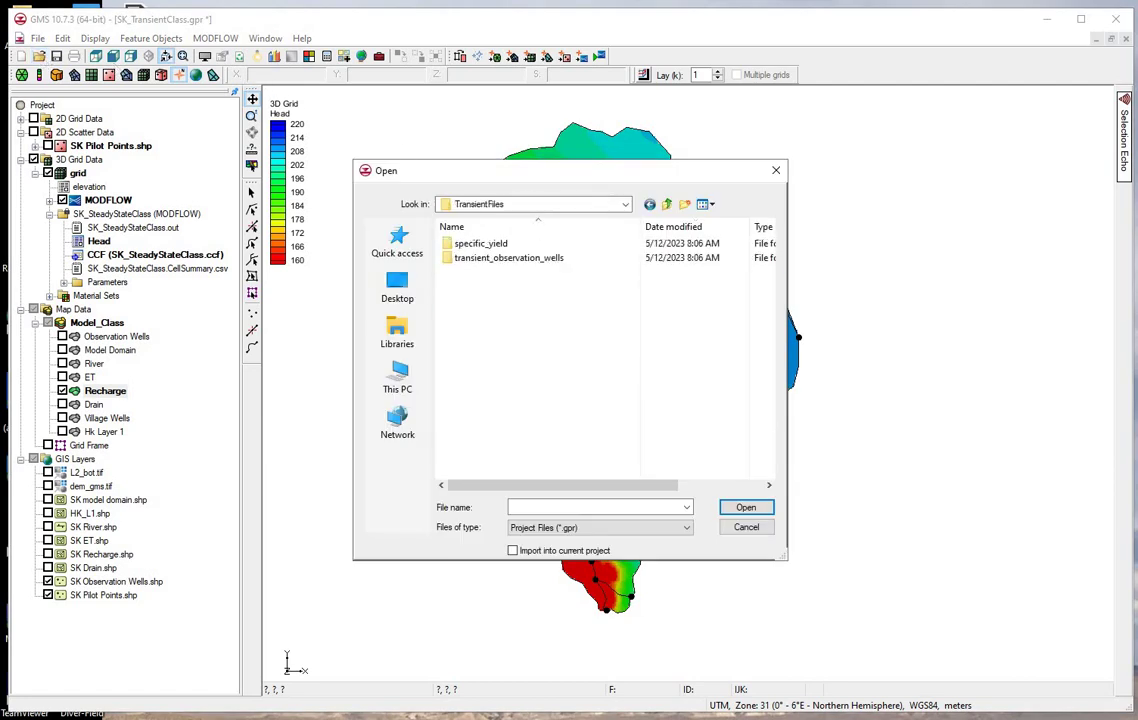
left_click(620, 530)
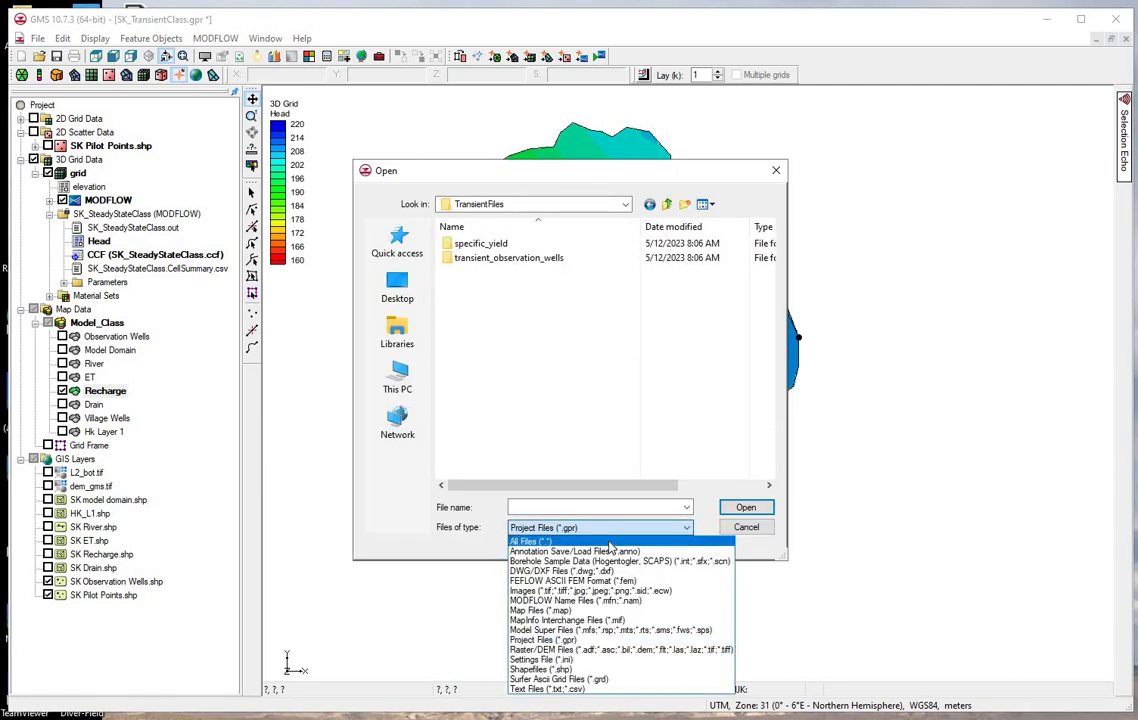
left_click(610, 544)
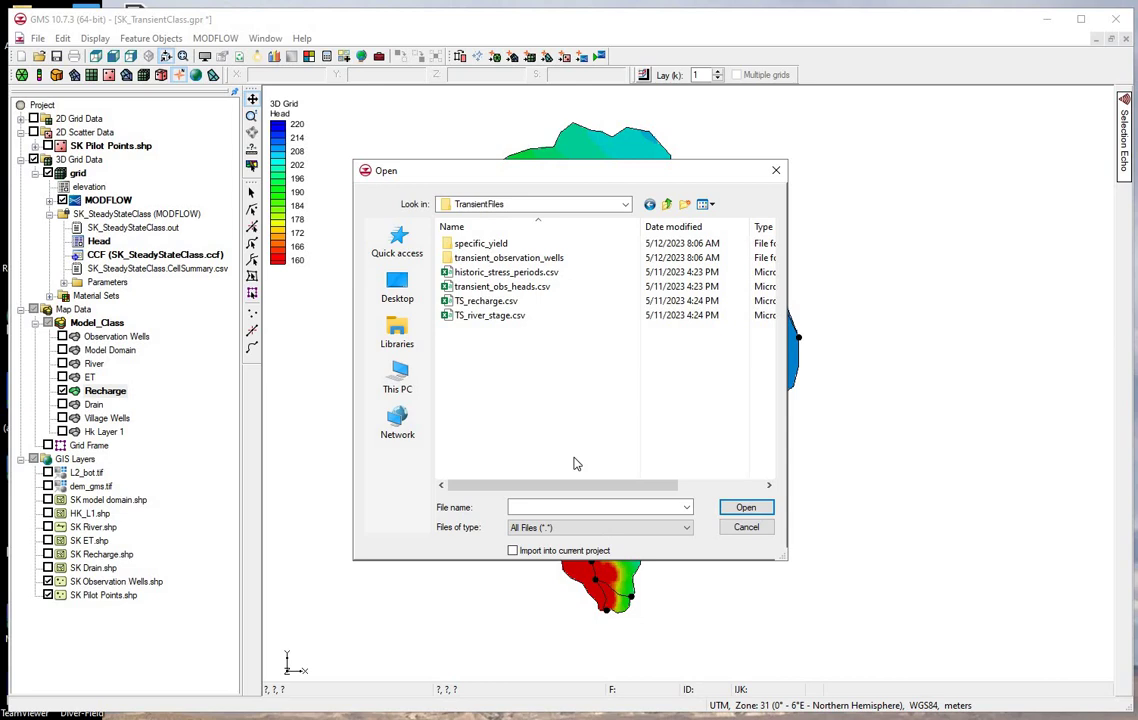
left_click(489, 302)
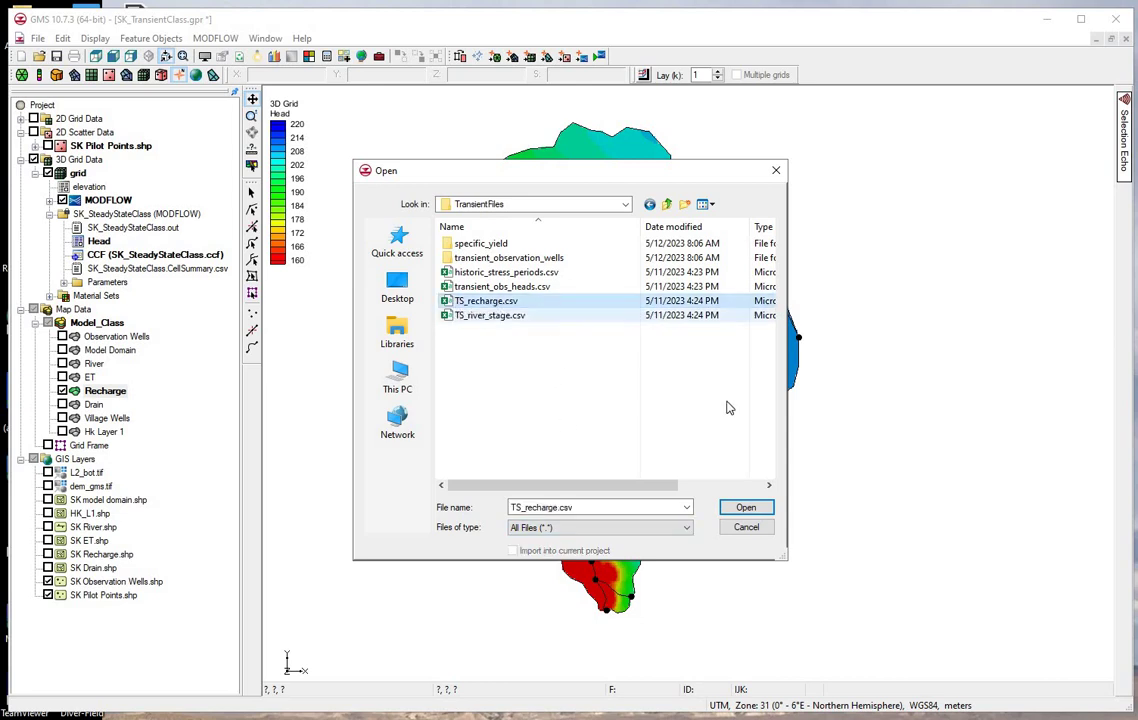
left_click(746, 508)
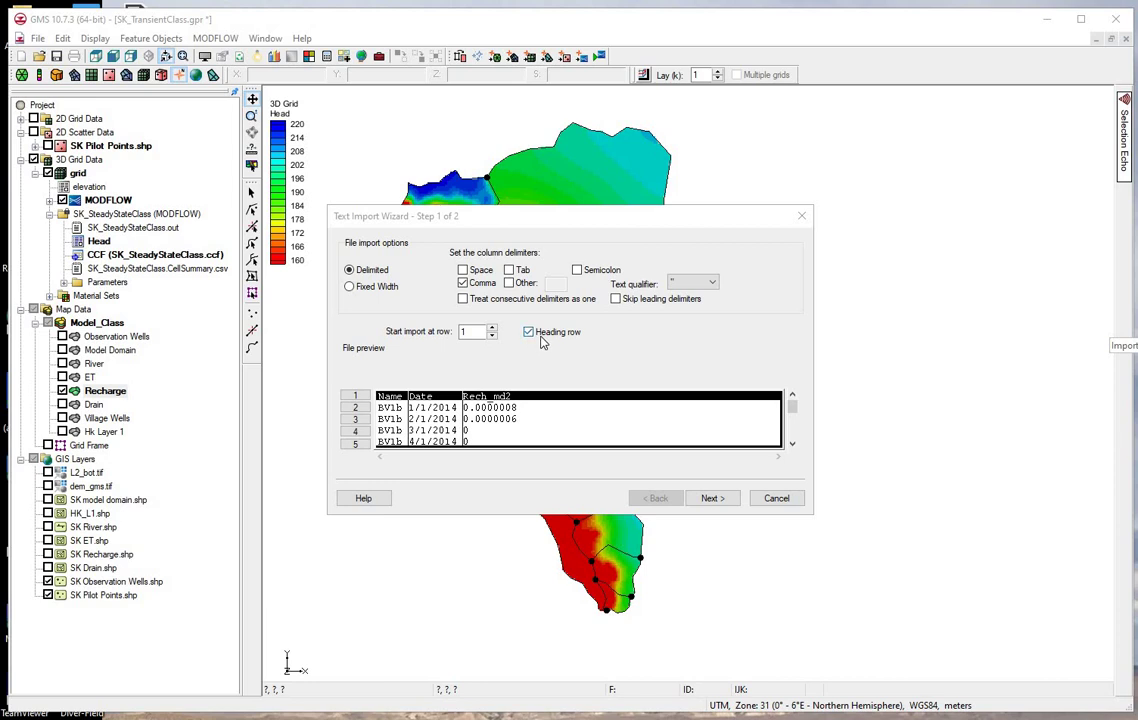
Treat the first row of the comma-delimited file as headings and set the GMS data type to Transient polygon data.
left_click(528, 333)
left_click(528, 333)
left_click(711, 499)
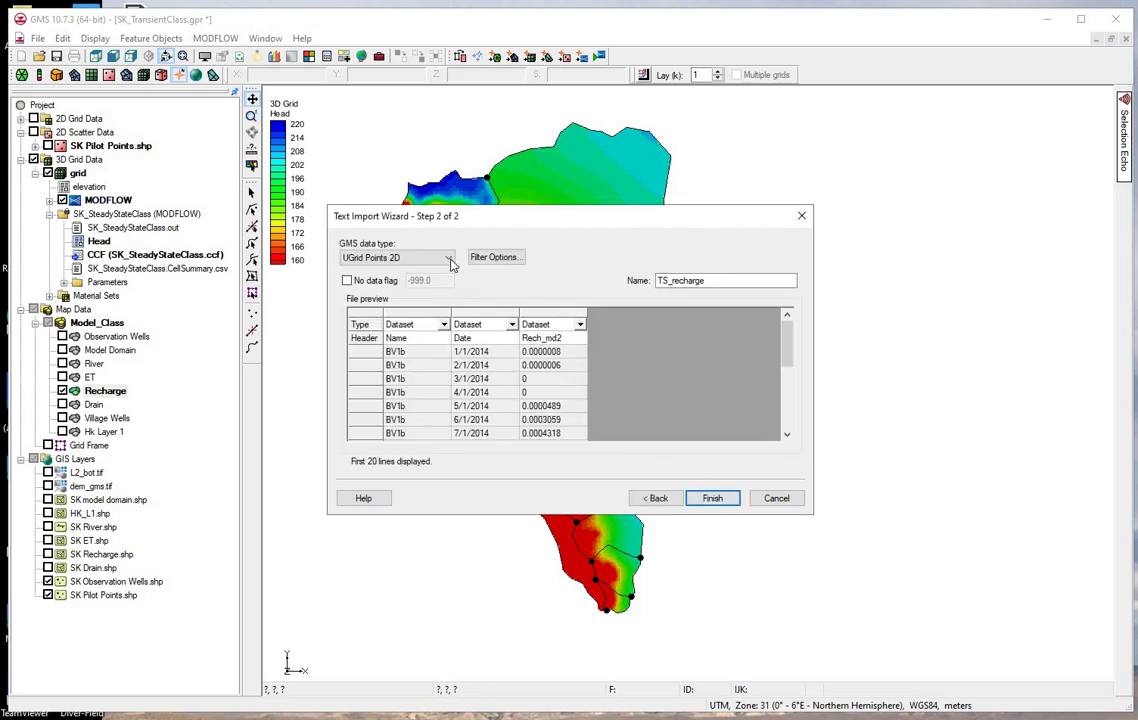
left_click(449, 258)
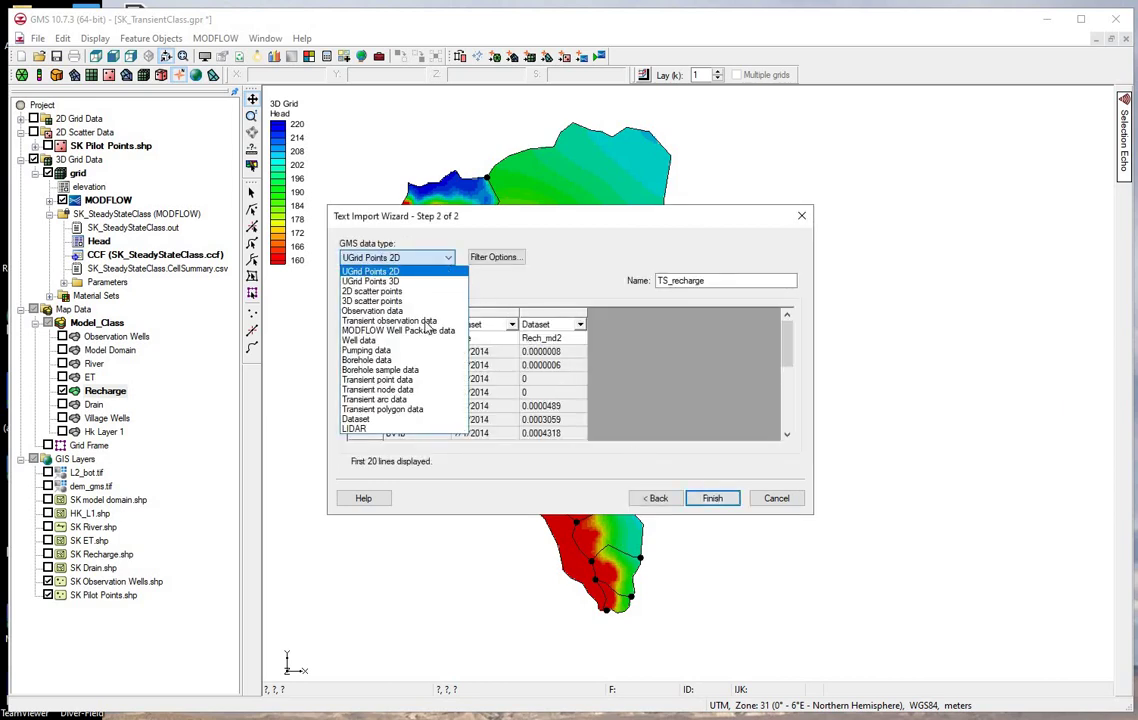
left_click(439, 411)
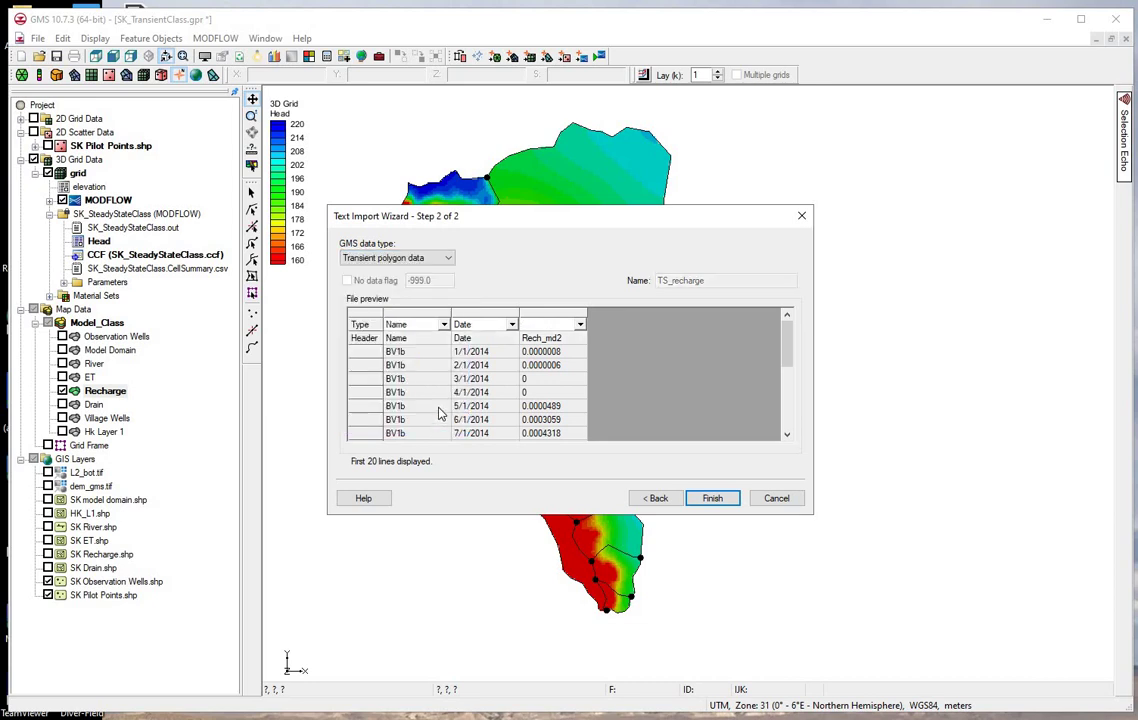
Map the file's columns to Name, Date and Recharge rate TS, and import the time series as a step function.
left_click(444, 325)
left_click(440, 355)
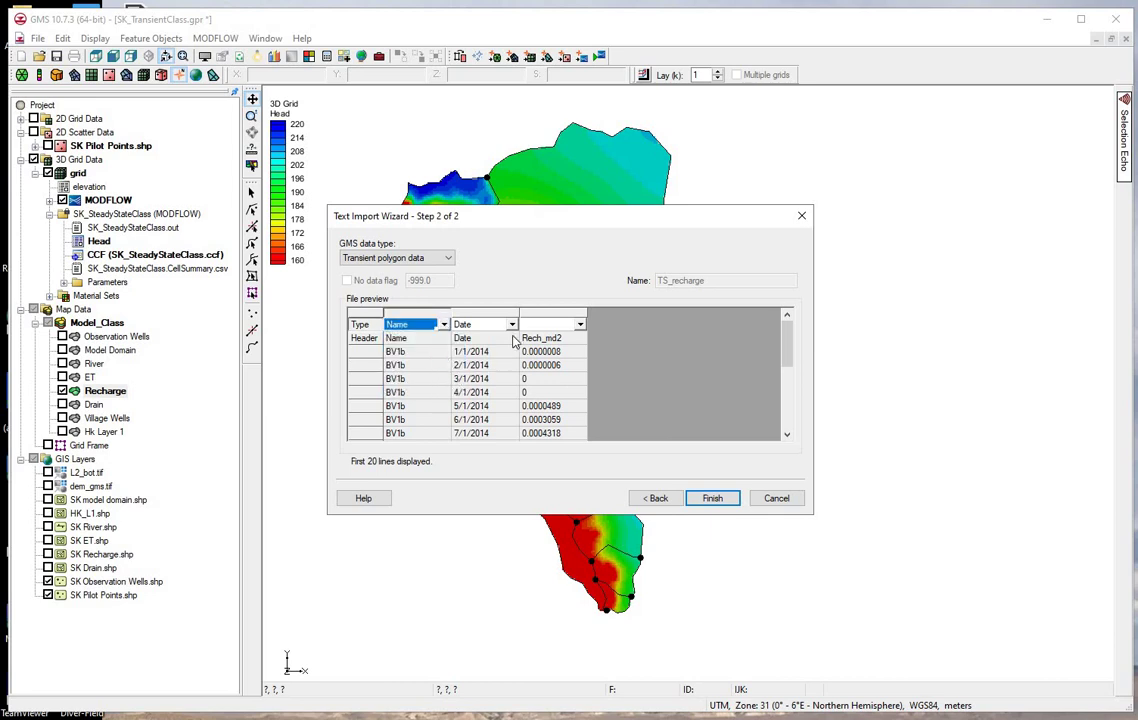
left_click(511, 325)
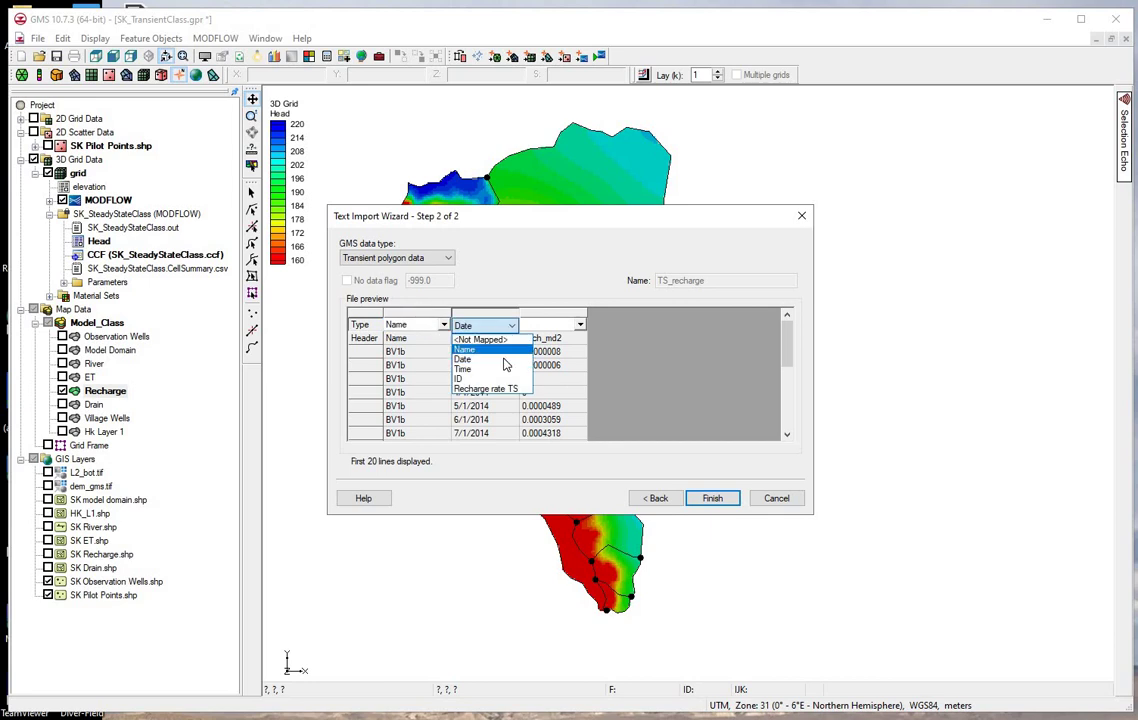
left_click(475, 362)
left_click(580, 325)
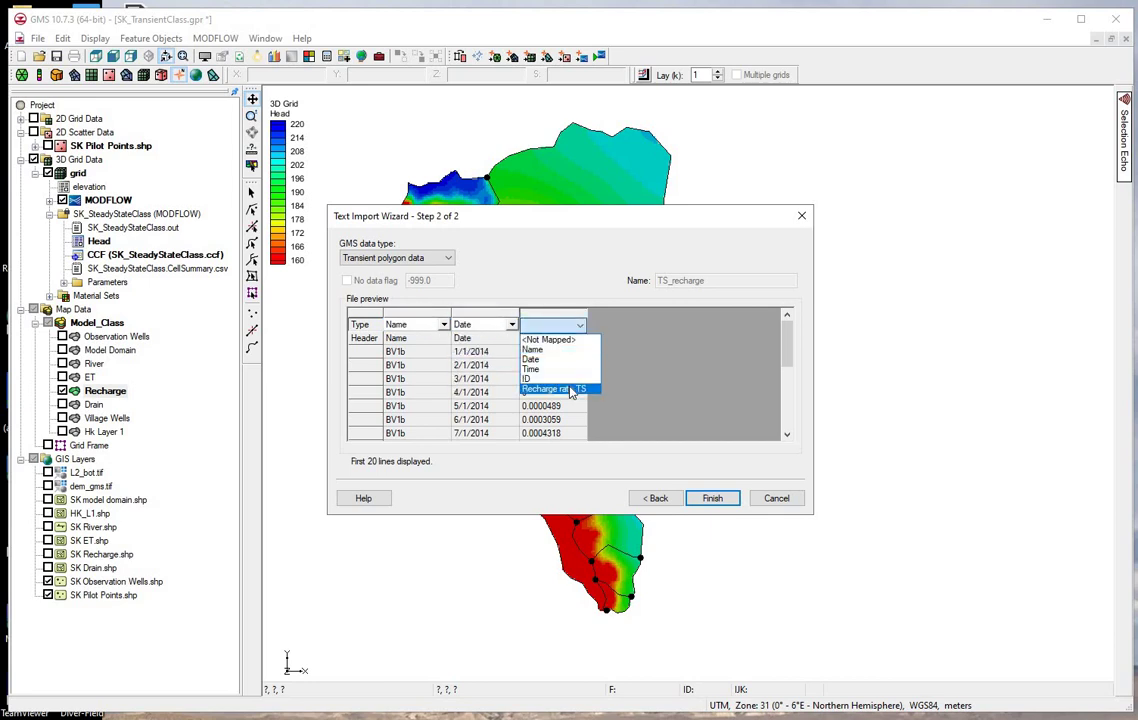
left_click(572, 390)
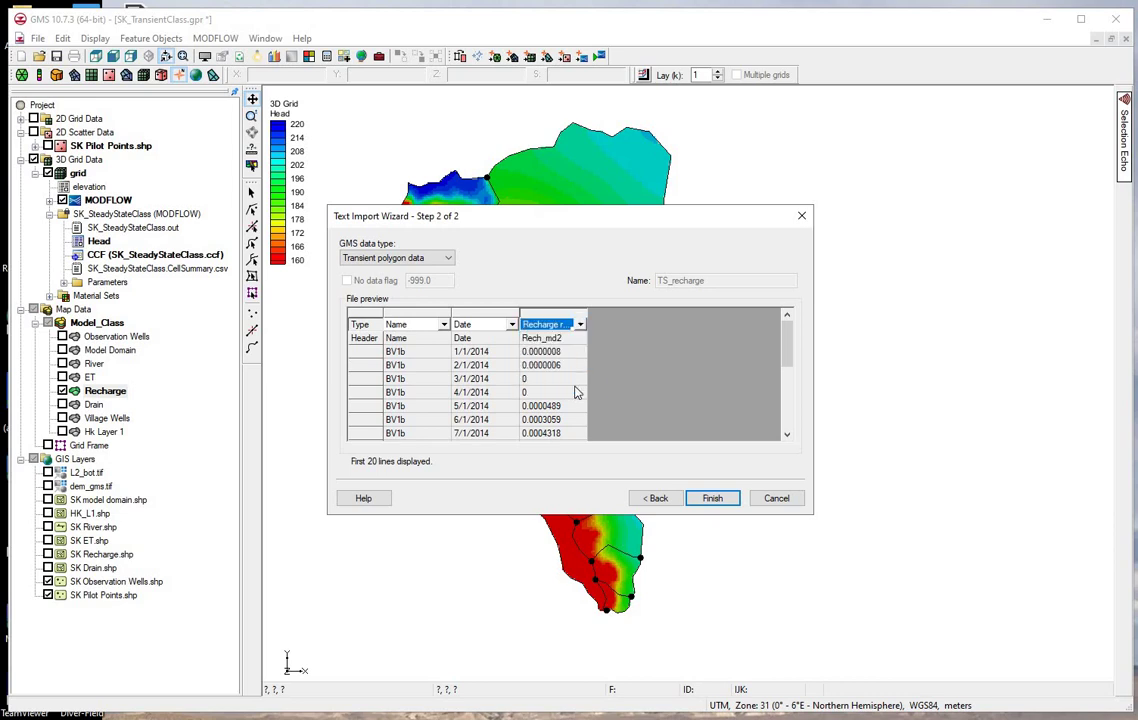
left_click(713, 499)
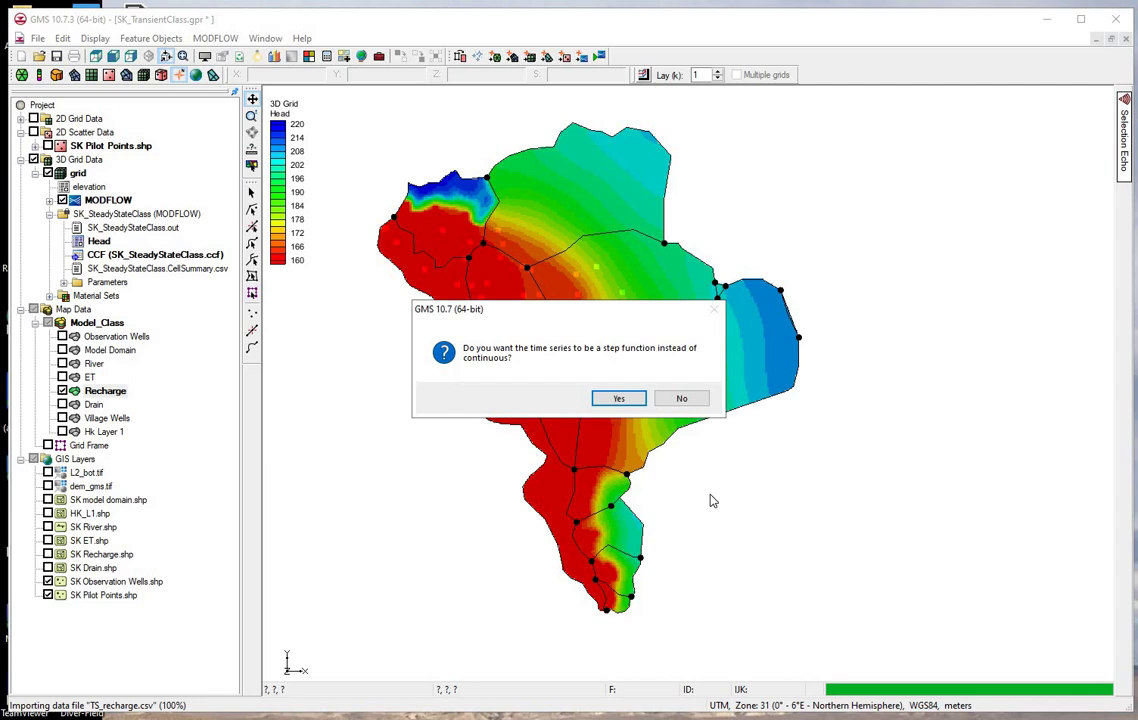
left_click(619, 399)
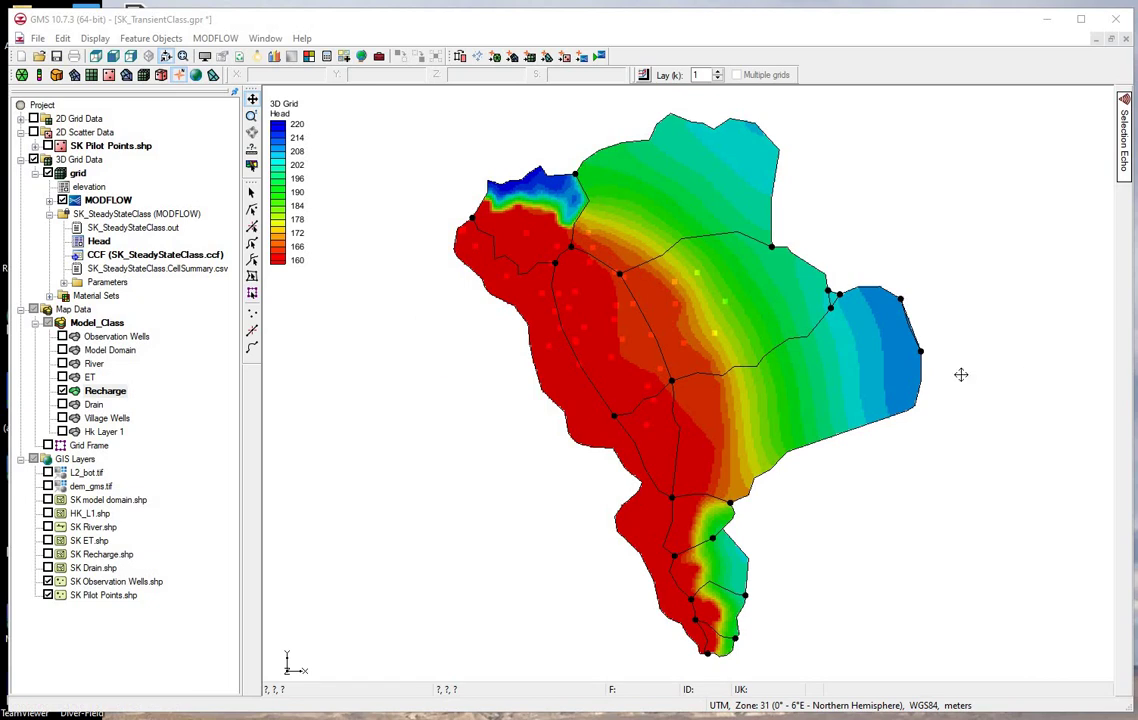
Examine the polygon recharge rates in the Recharge coverage's attribute table, including the time series of one polygon.
left_click(105, 391)
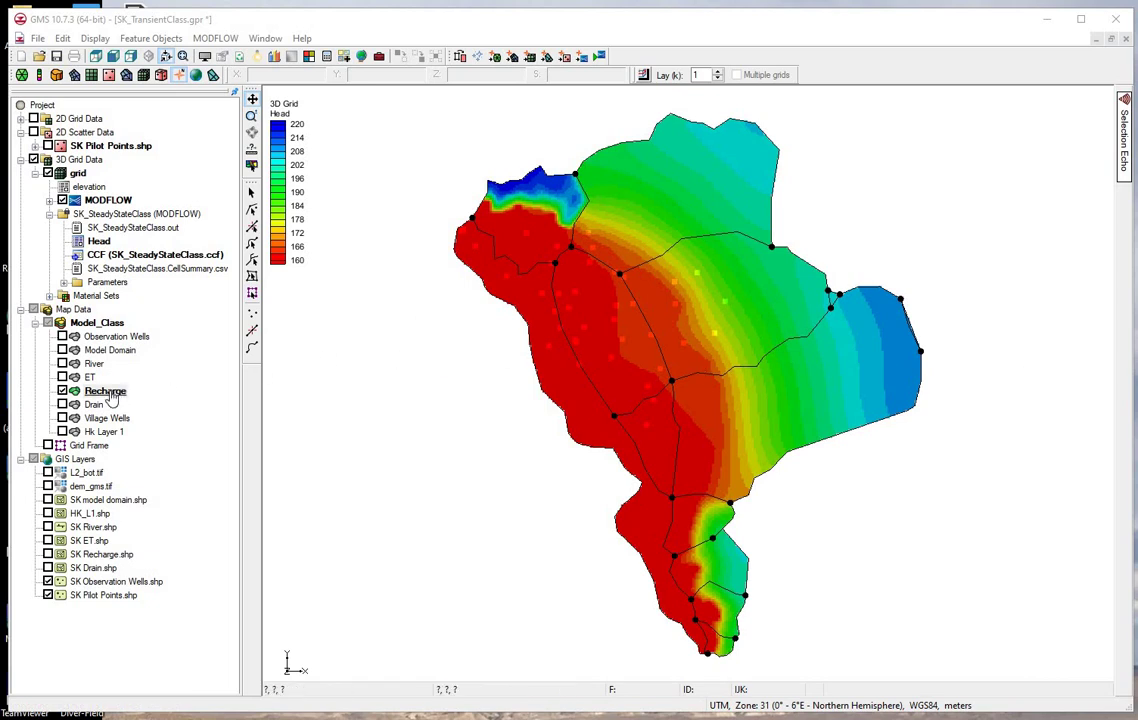
right_click(112, 391)
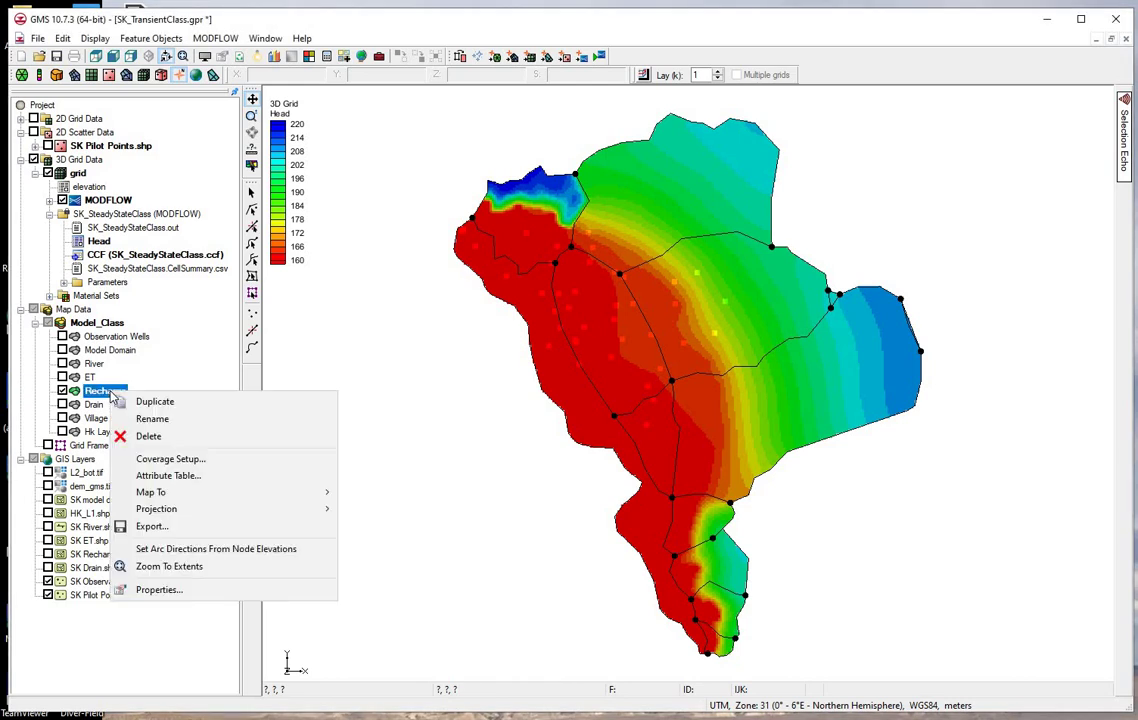
left_click(150, 476)
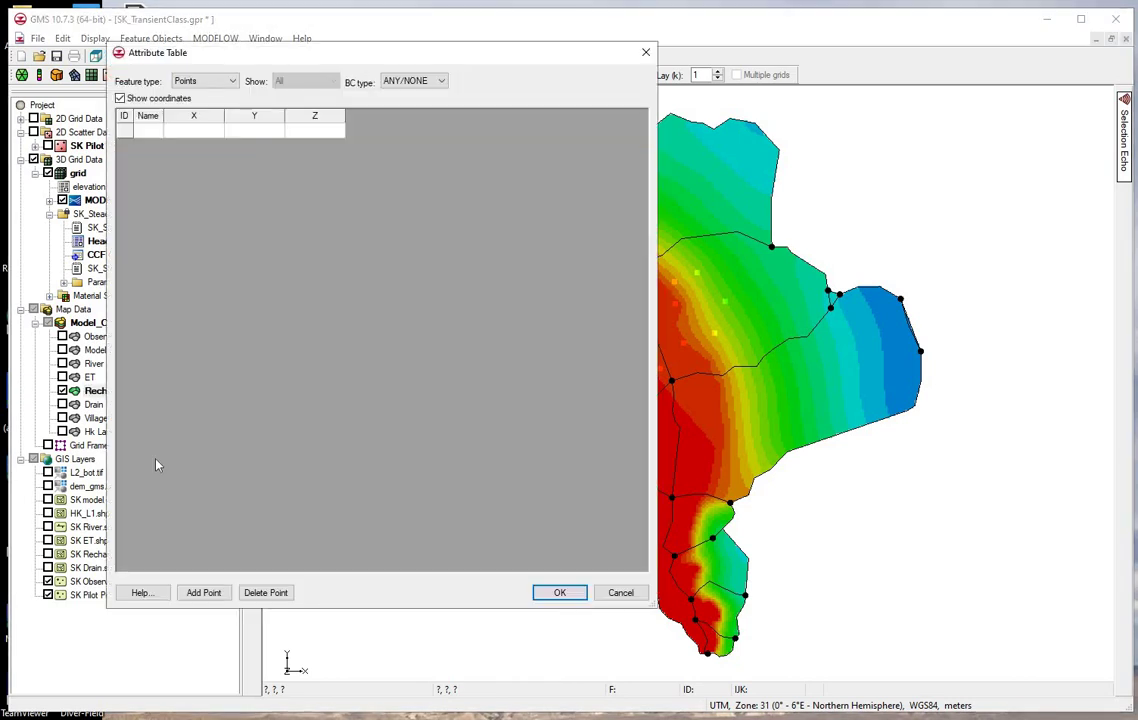
left_click(222, 81)
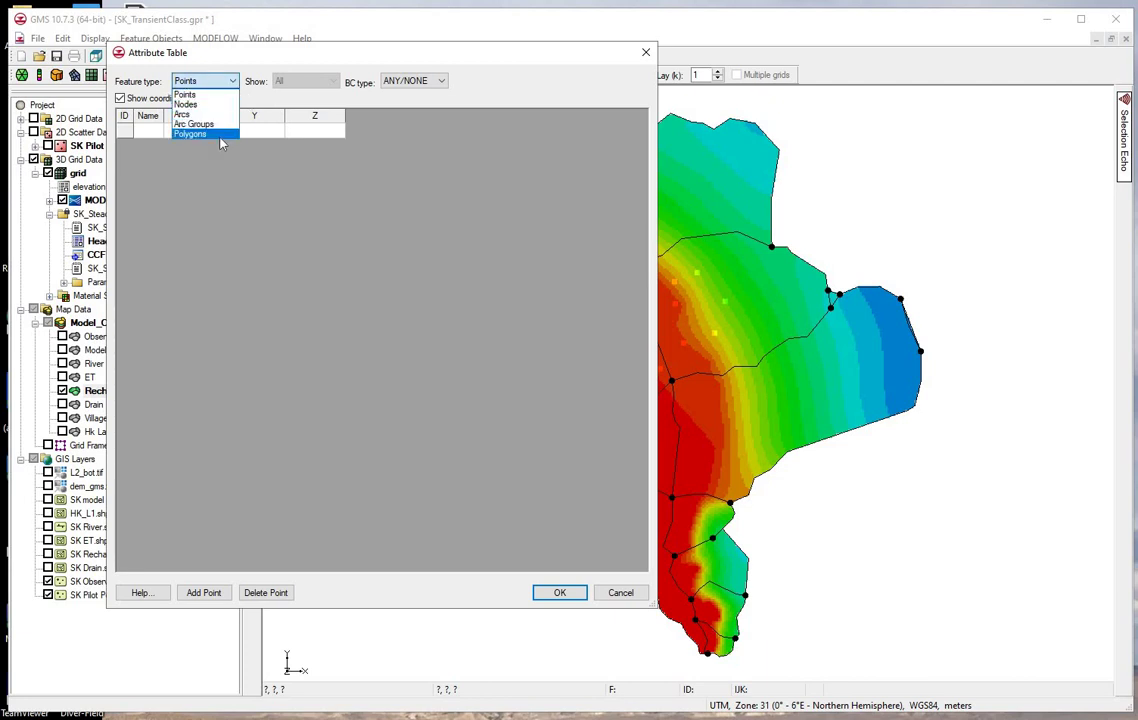
left_click(222, 134)
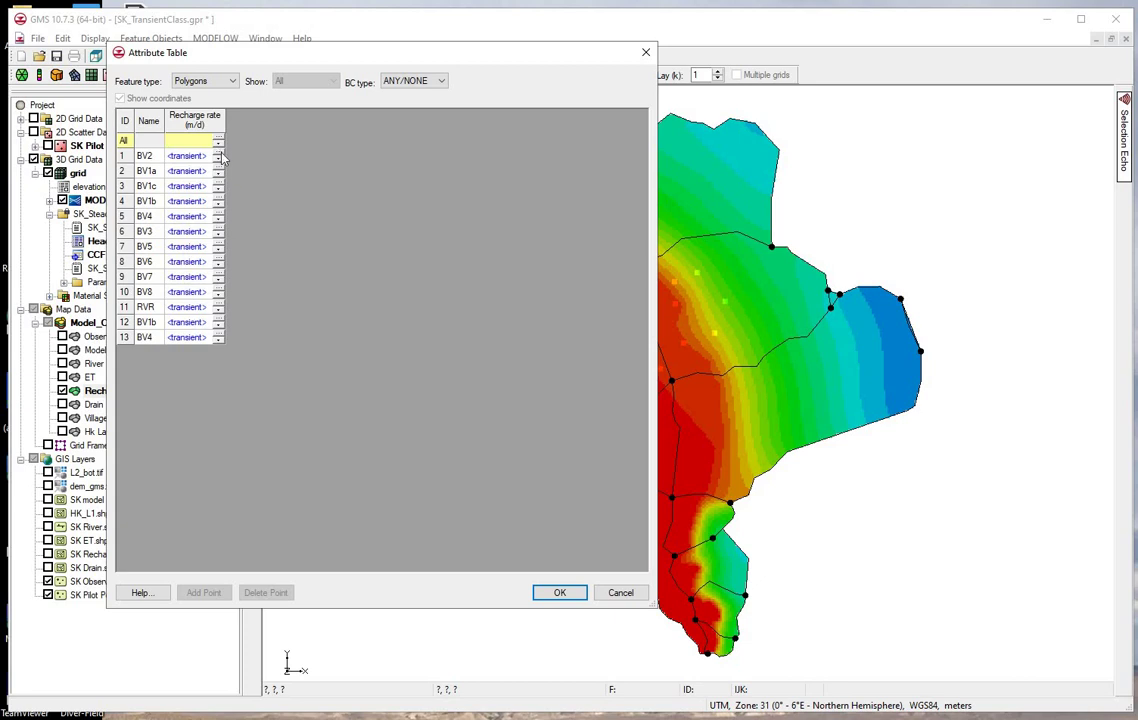
left_click(219, 156)
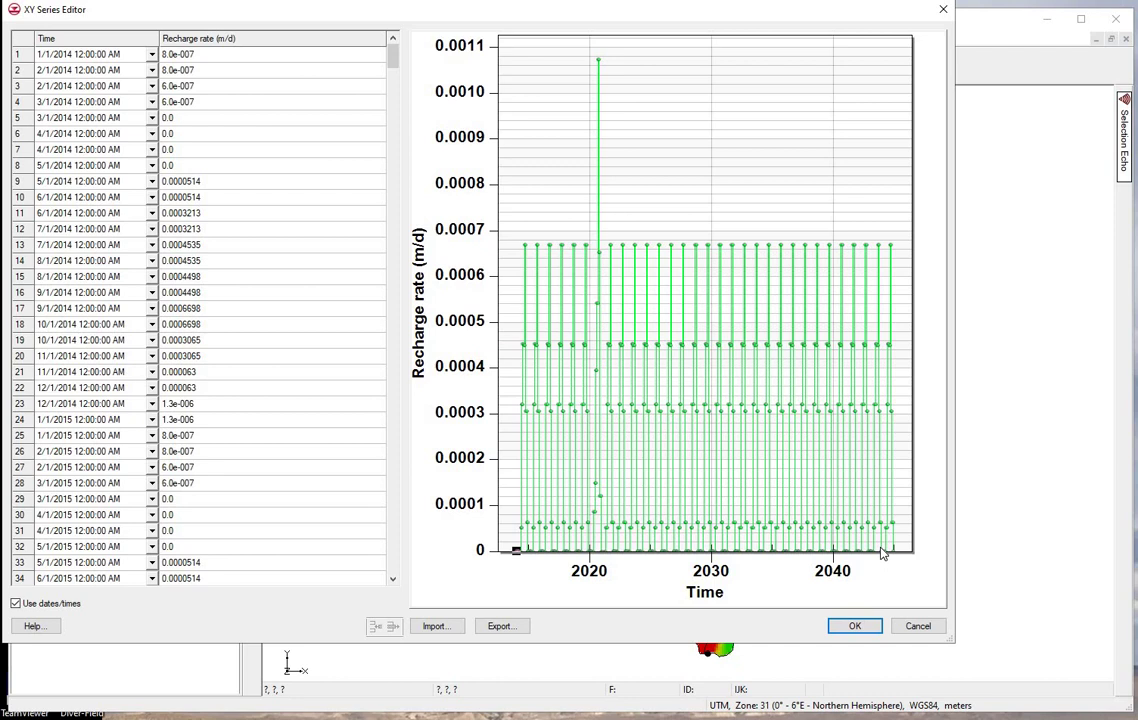
left_click(849, 624)
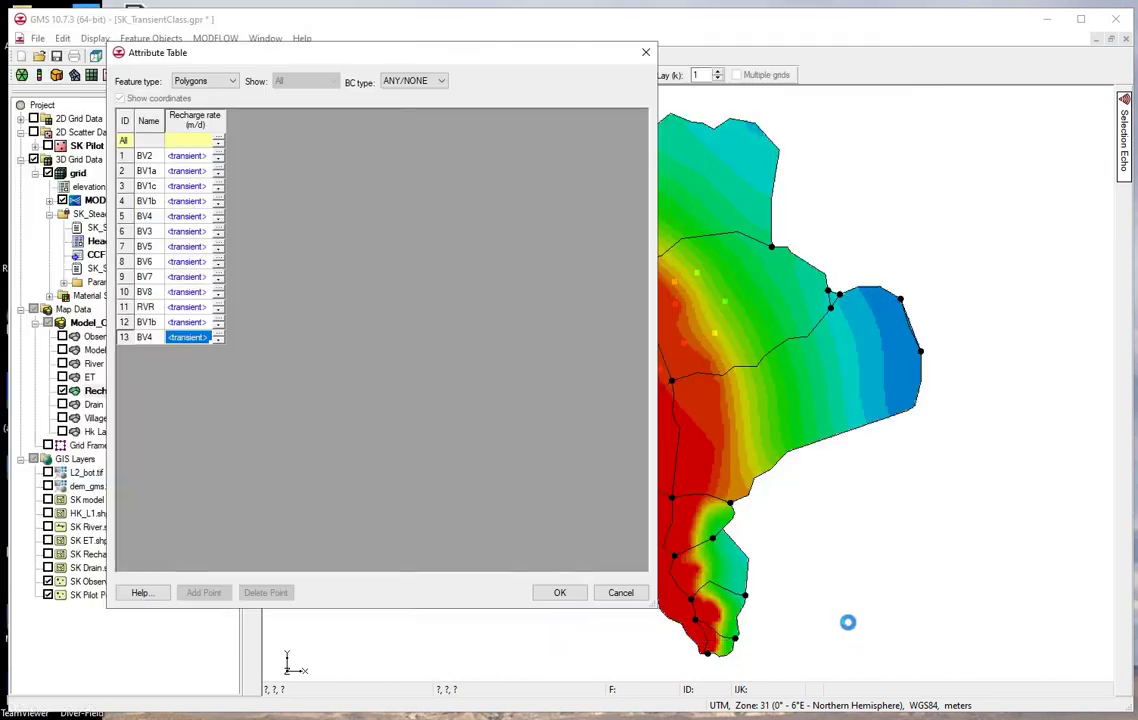
left_click(560, 591)
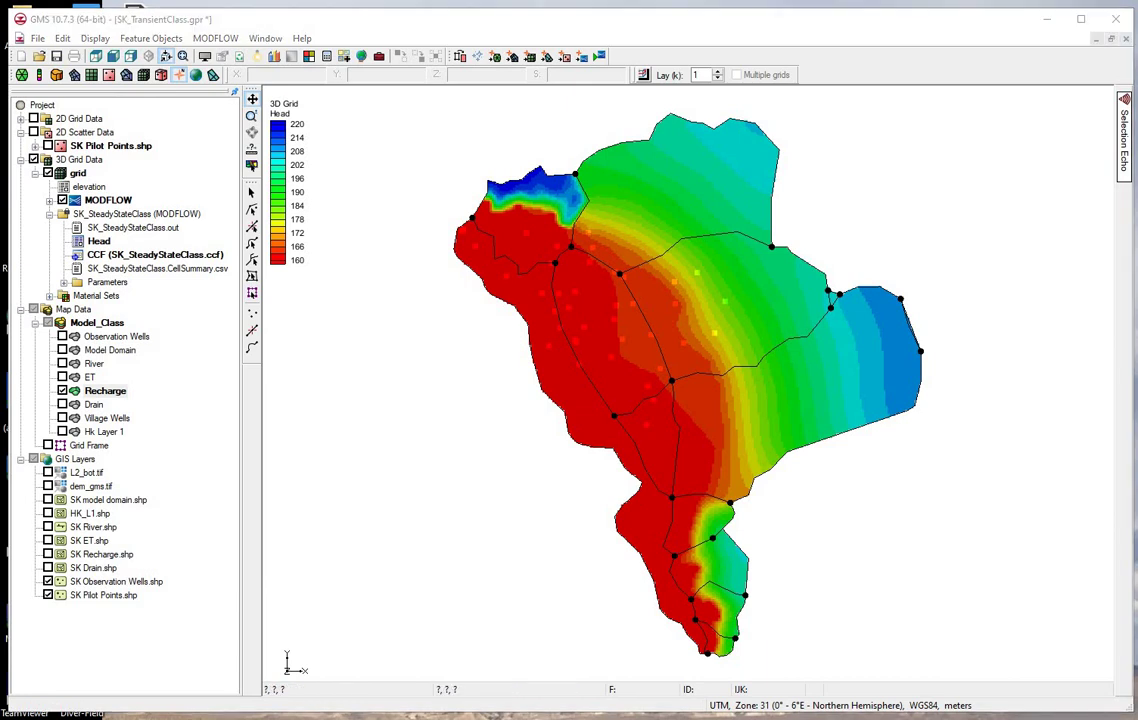
Map the Recharge coverage to MODFLOW/MODPATH.
right_click(104, 393)
mouse_move(142, 490)
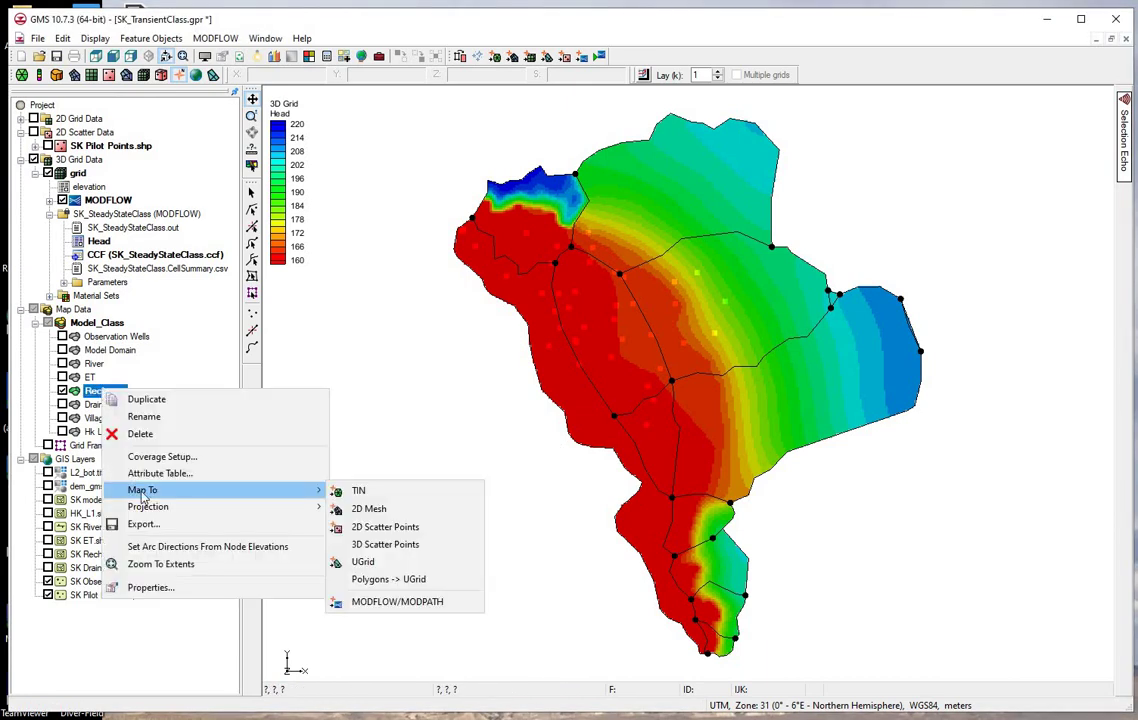
left_click(404, 604)
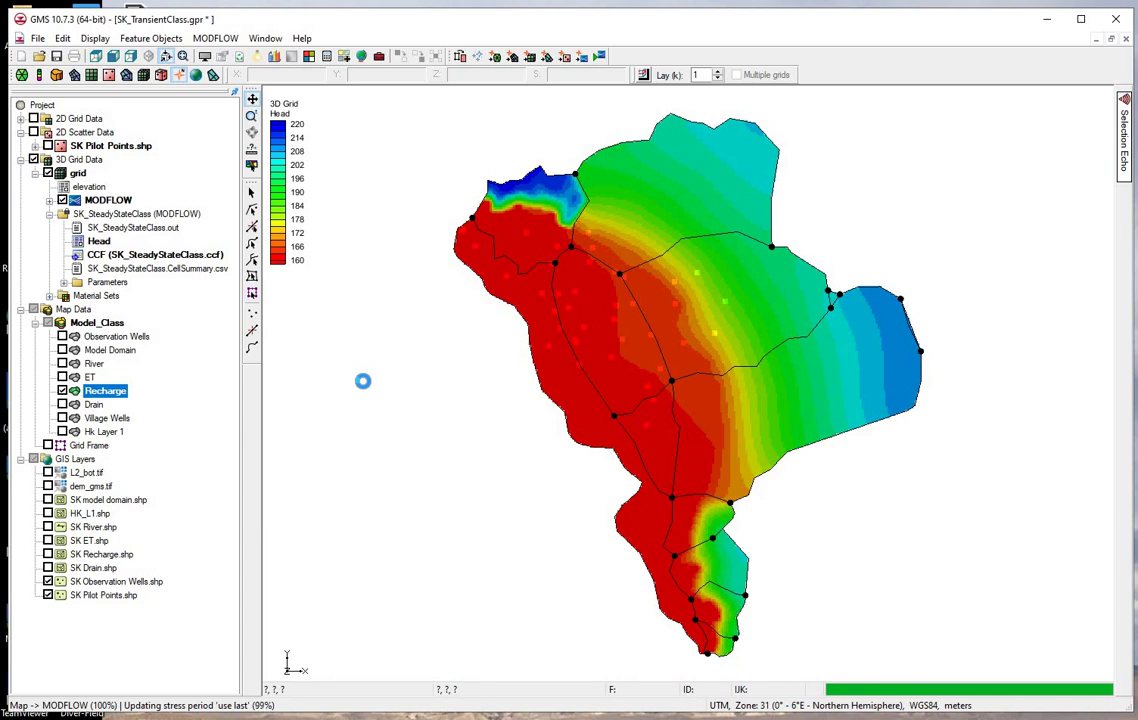
Make the River coverage active and show its attribute table for the feature type Nodes.
left_click(95, 364)
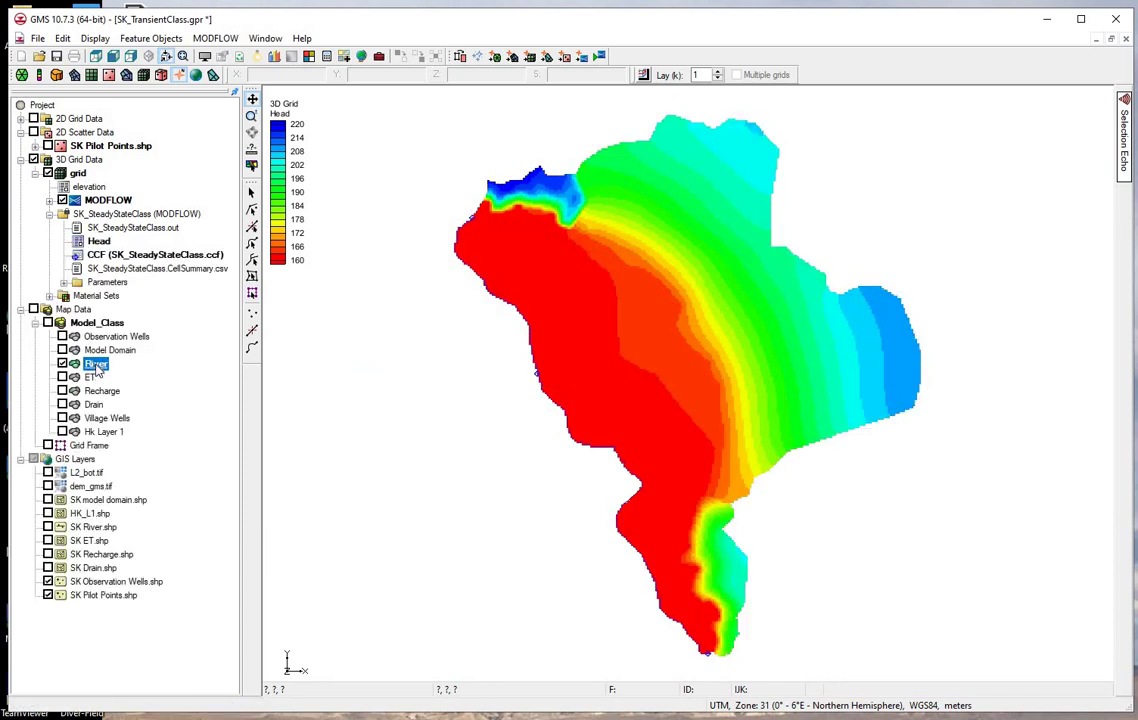
right_click(97, 367)
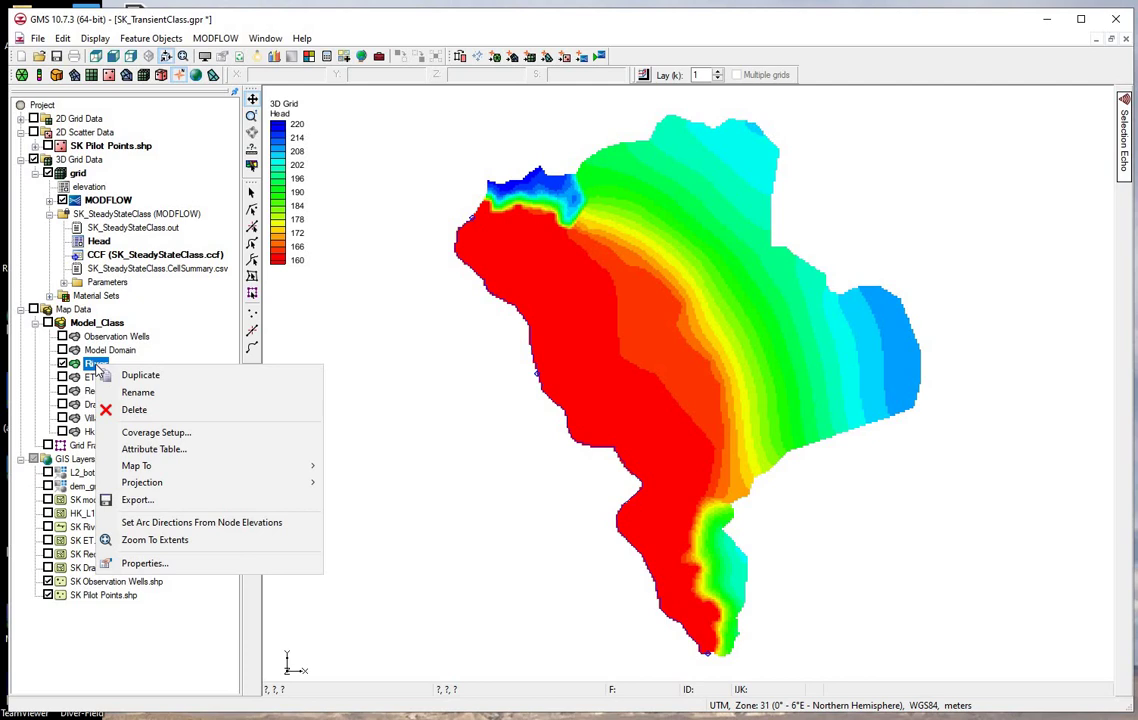
left_click(131, 452)
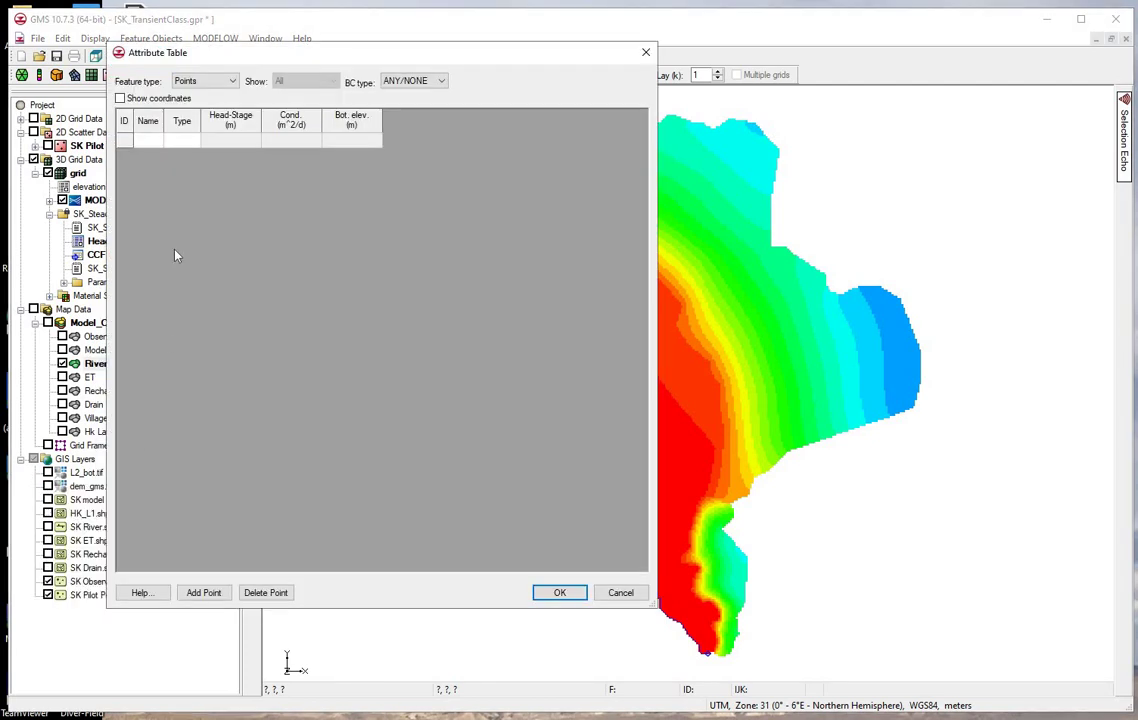
left_click(231, 81)
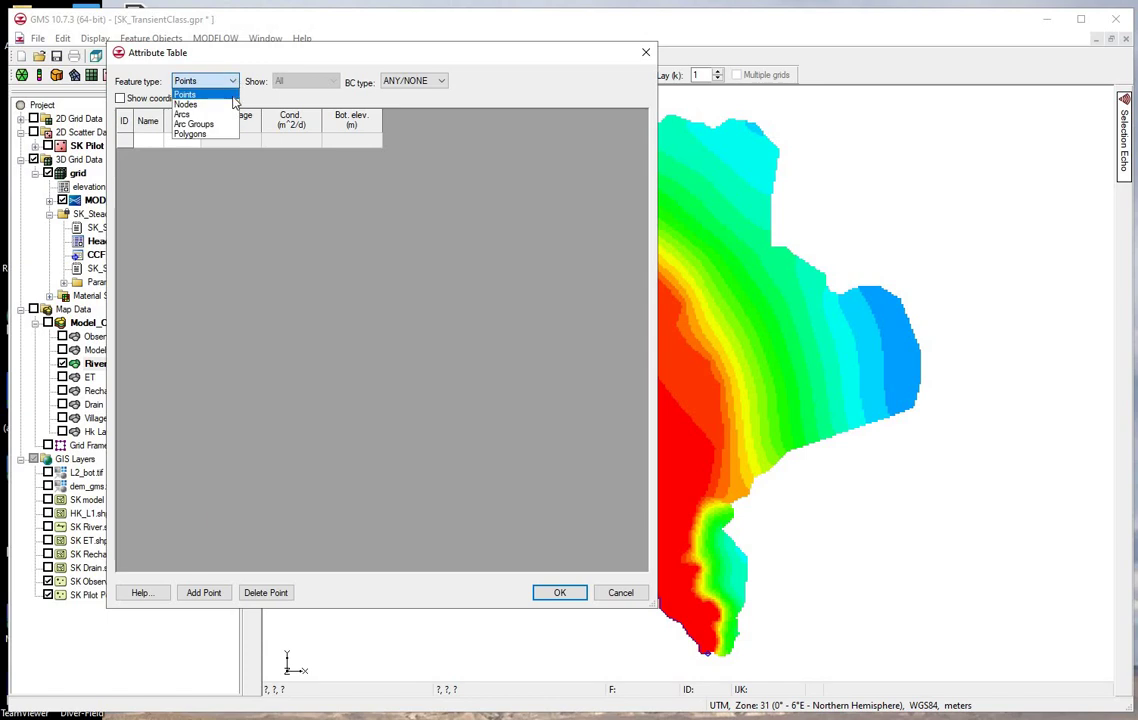
left_click(210, 104)
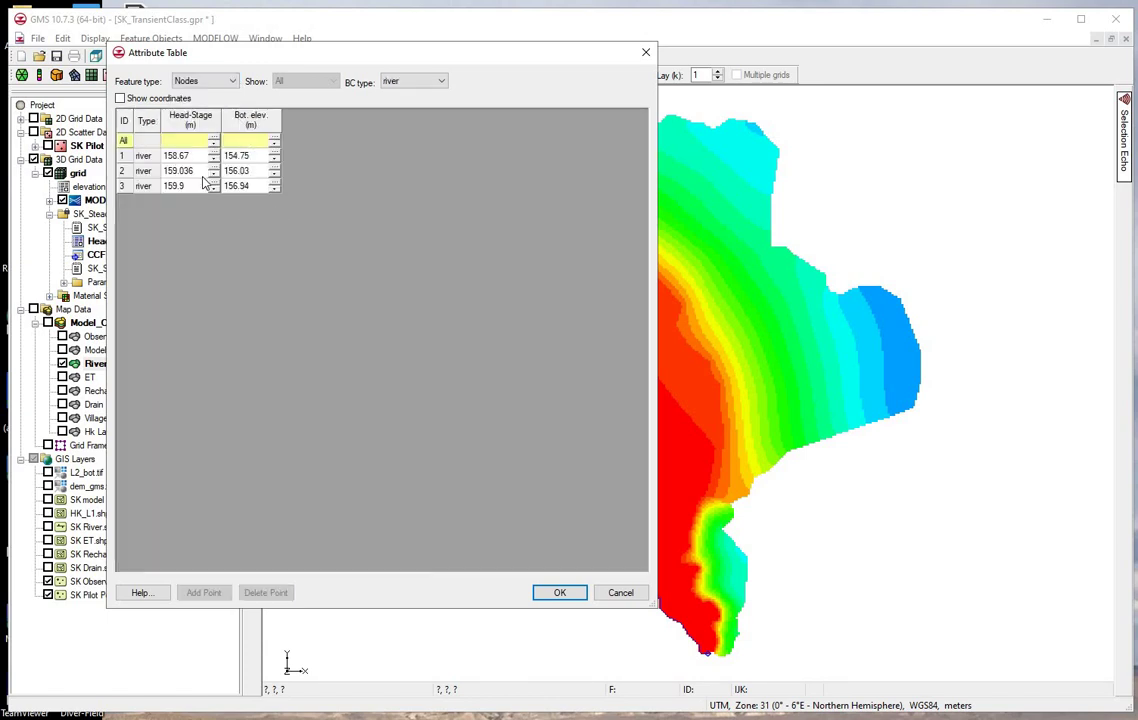
Bring up the TS_river_stage workbook in Excel, and open river node 1's Head-Stage time series in GMS with dates/times enabled.
left_click(376, 649)
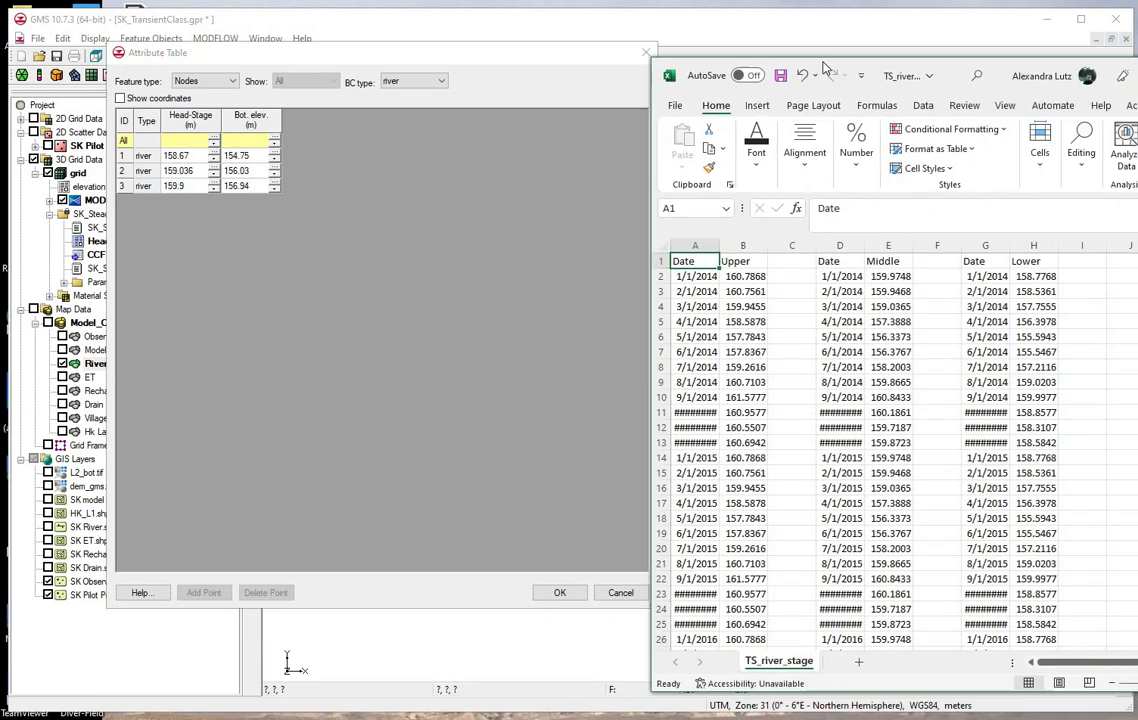
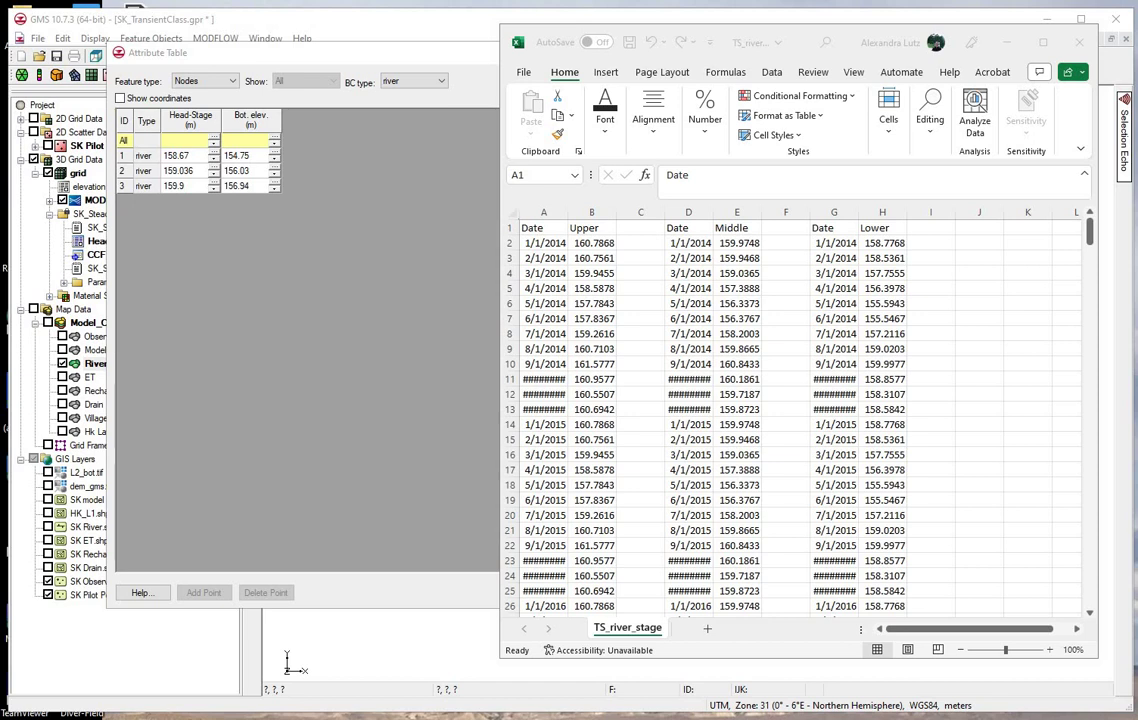
left_click(213, 156)
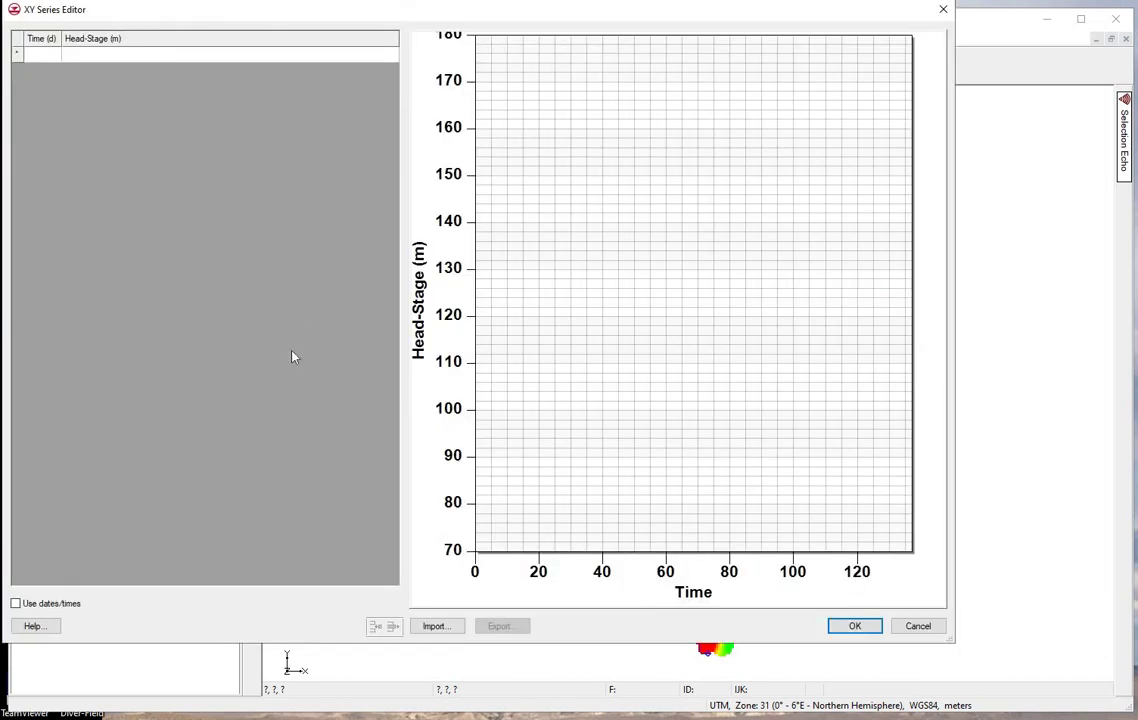
left_click(46, 604)
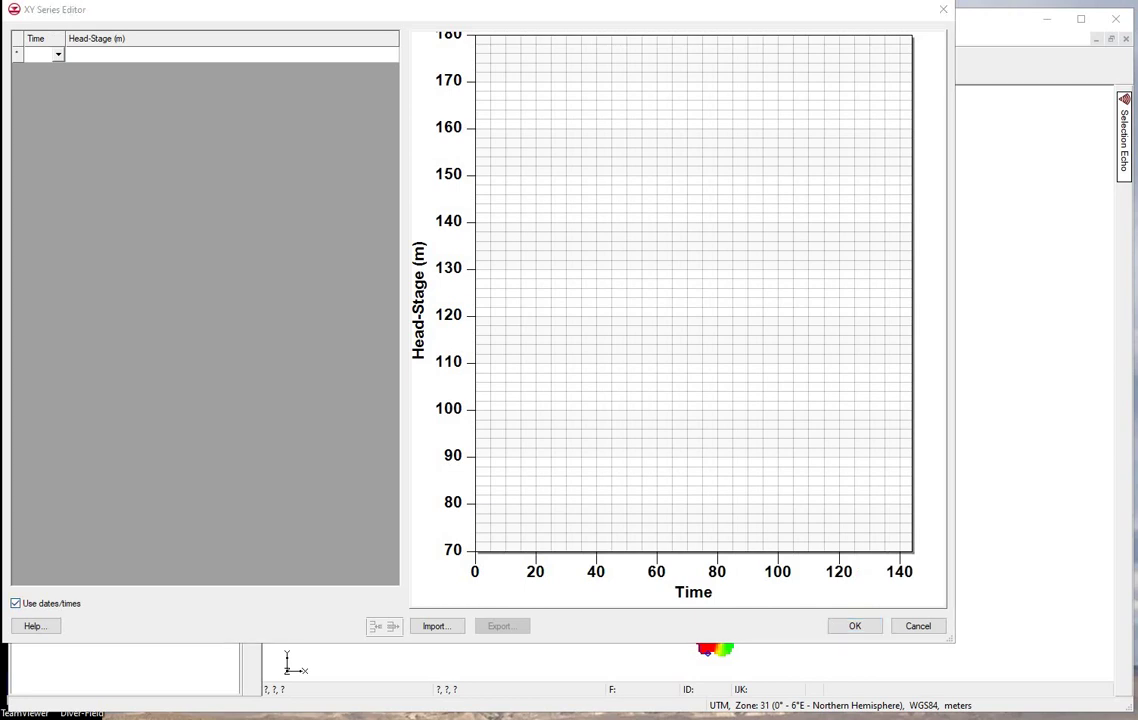
Copy the Lower dates and stages (G2:H373) from the TS_river_stage sheet in Excel into river node 1's Head-Stage series.
mouse_move(569, 715)
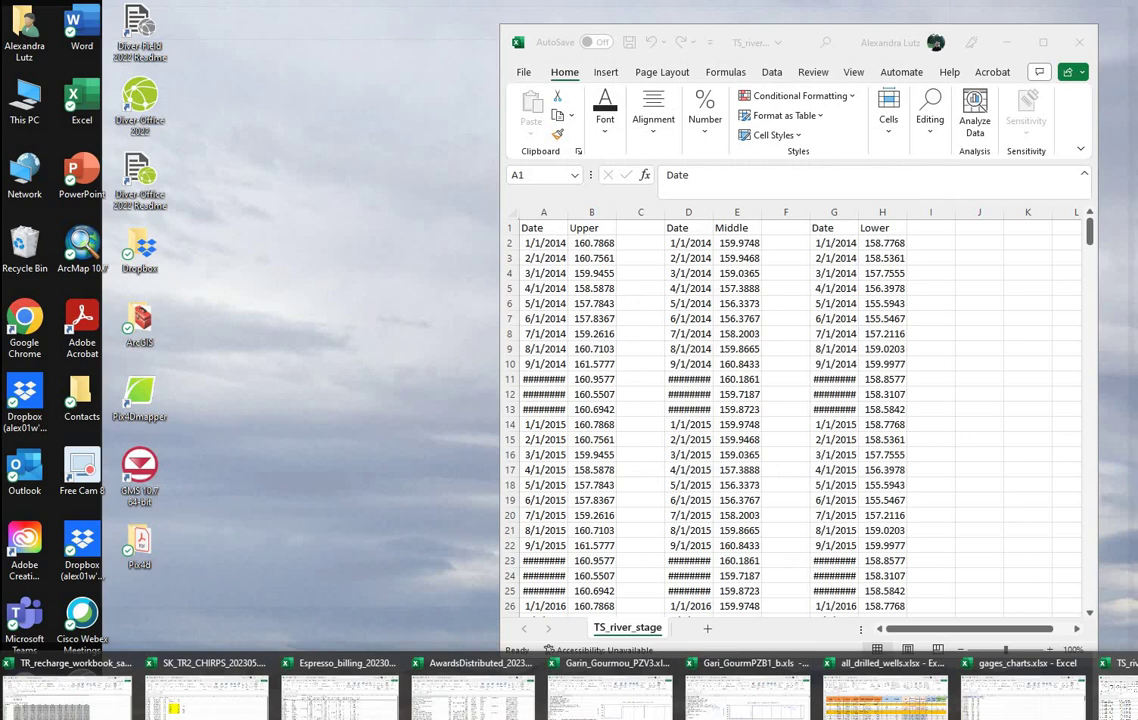
left_click(1118, 695)
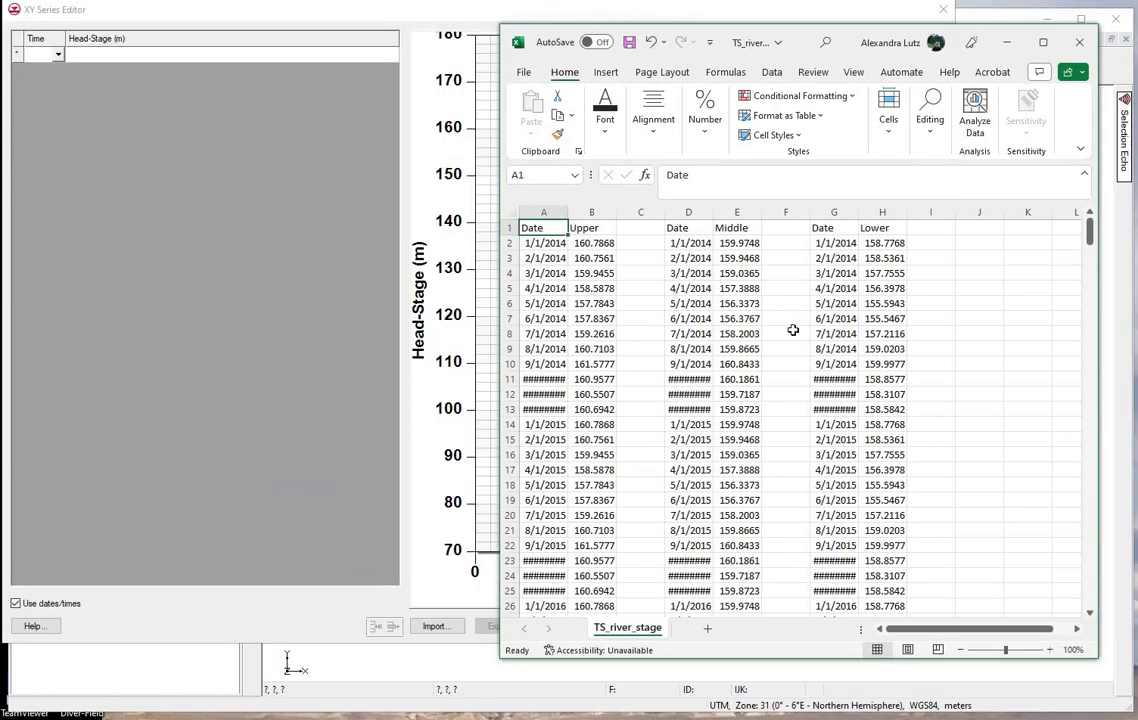
left_click_drag(830, 243, 880, 576)
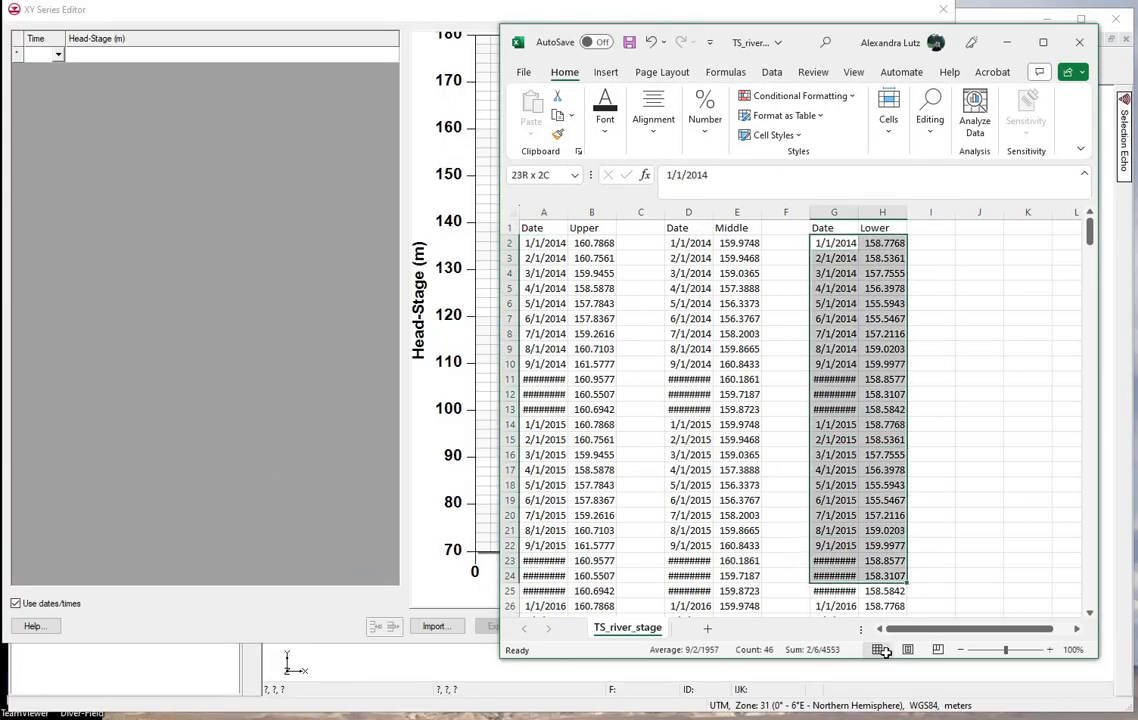
left_click_drag(883, 651, 876, 575)
key("ctrl+c")
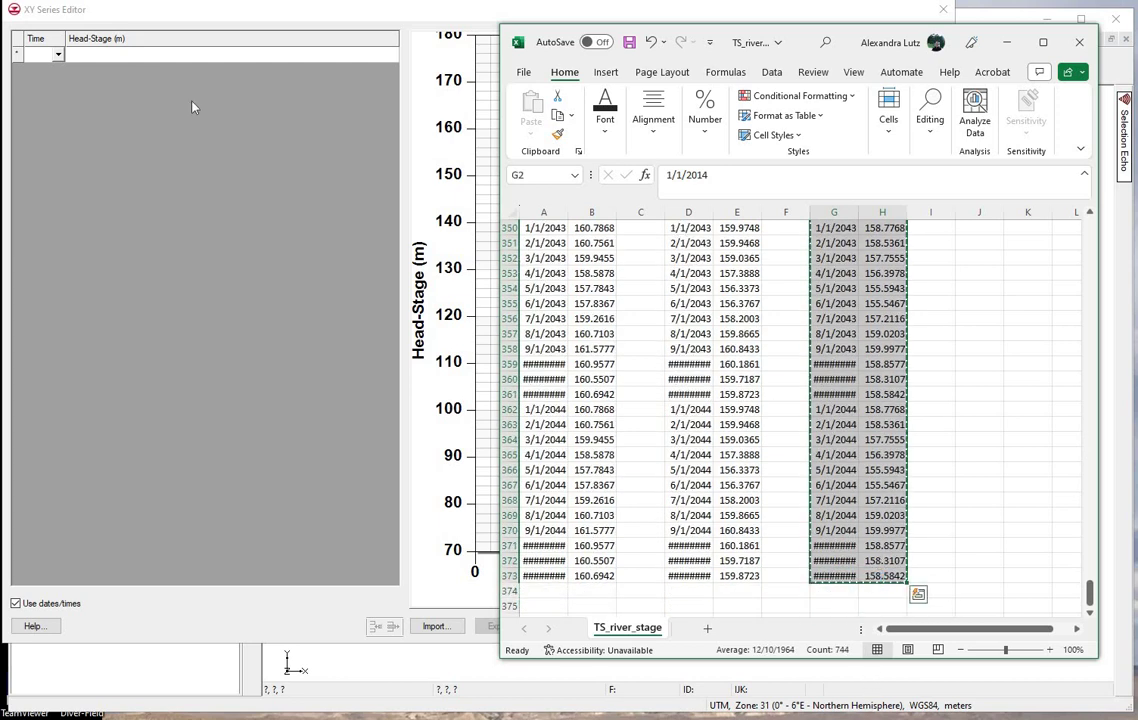
left_click(37, 57)
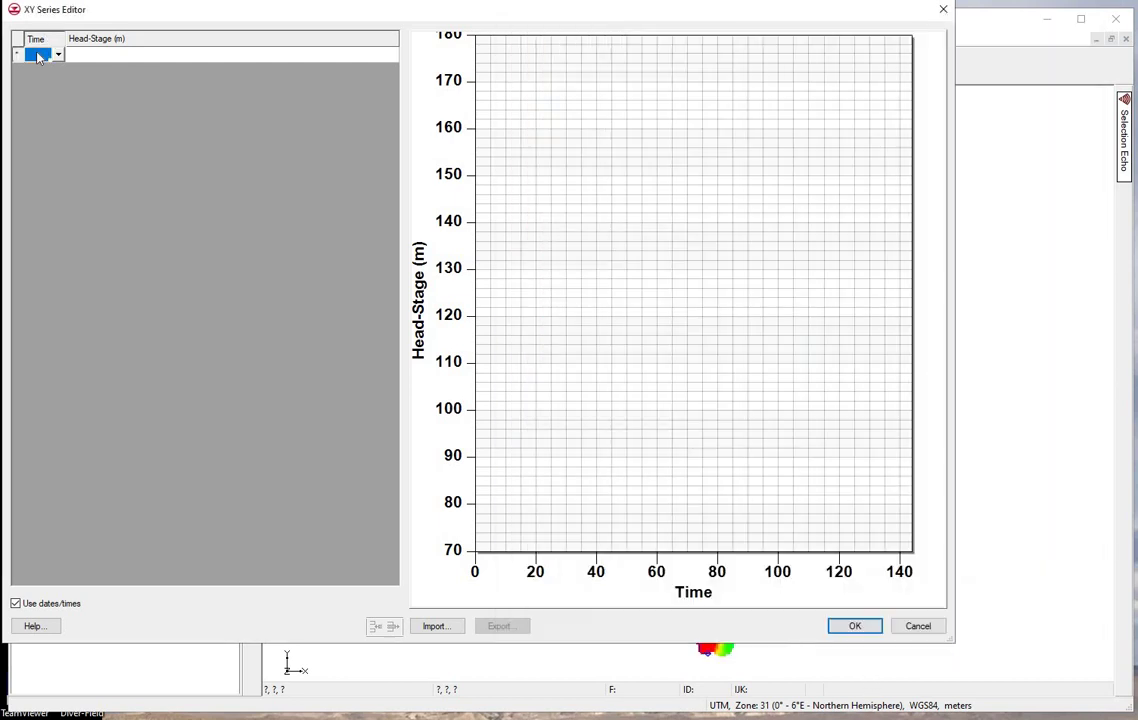
key("ctrl+v")
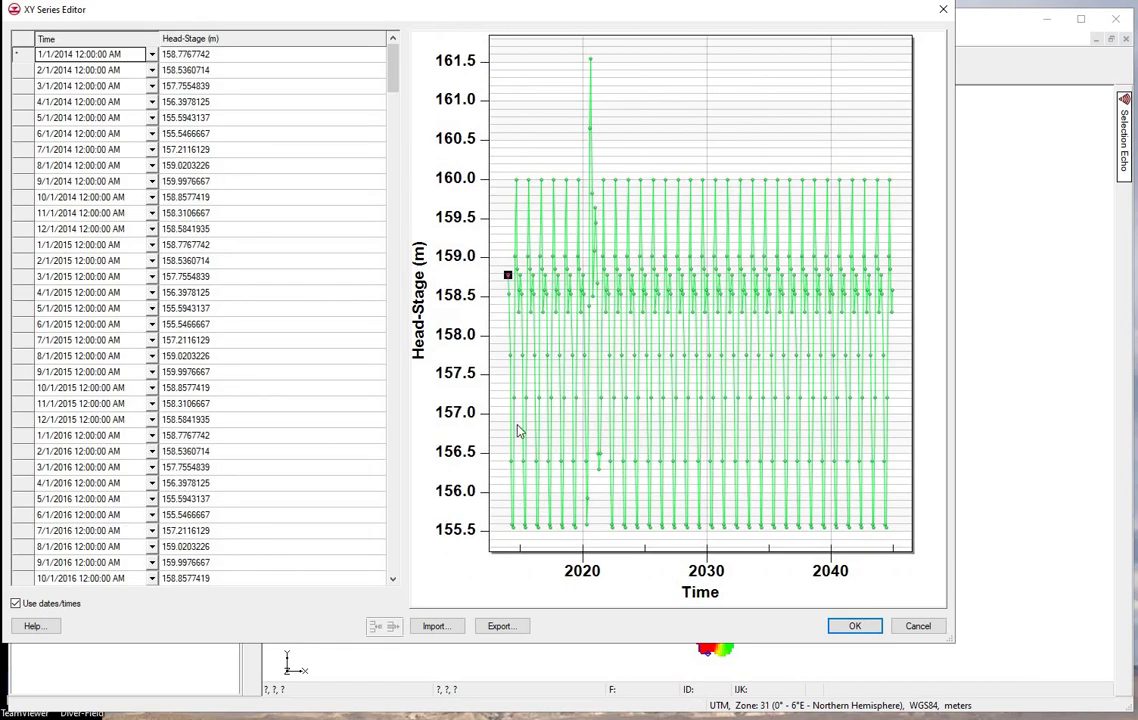
left_click(855, 627)
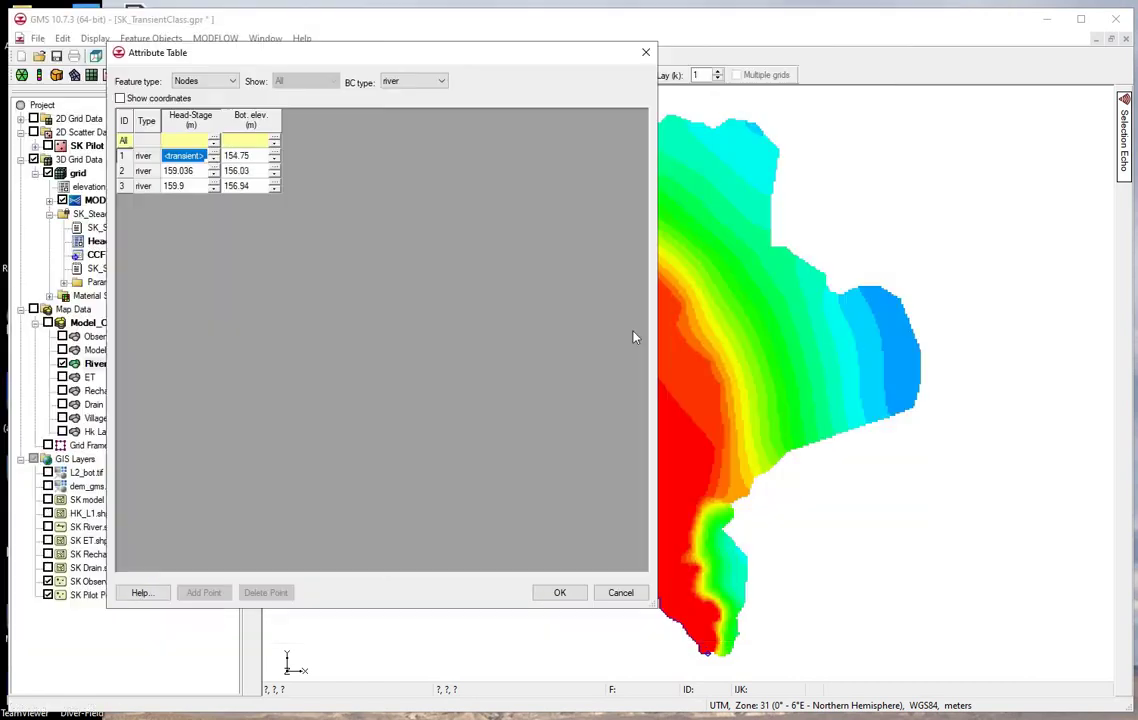
Give river node 2 a transient Head-Stage series with dates/times, using the Middle data (D2:E373) copied from TS_river_stage in Excel.
left_click(213, 167)
key("alt+Tab")
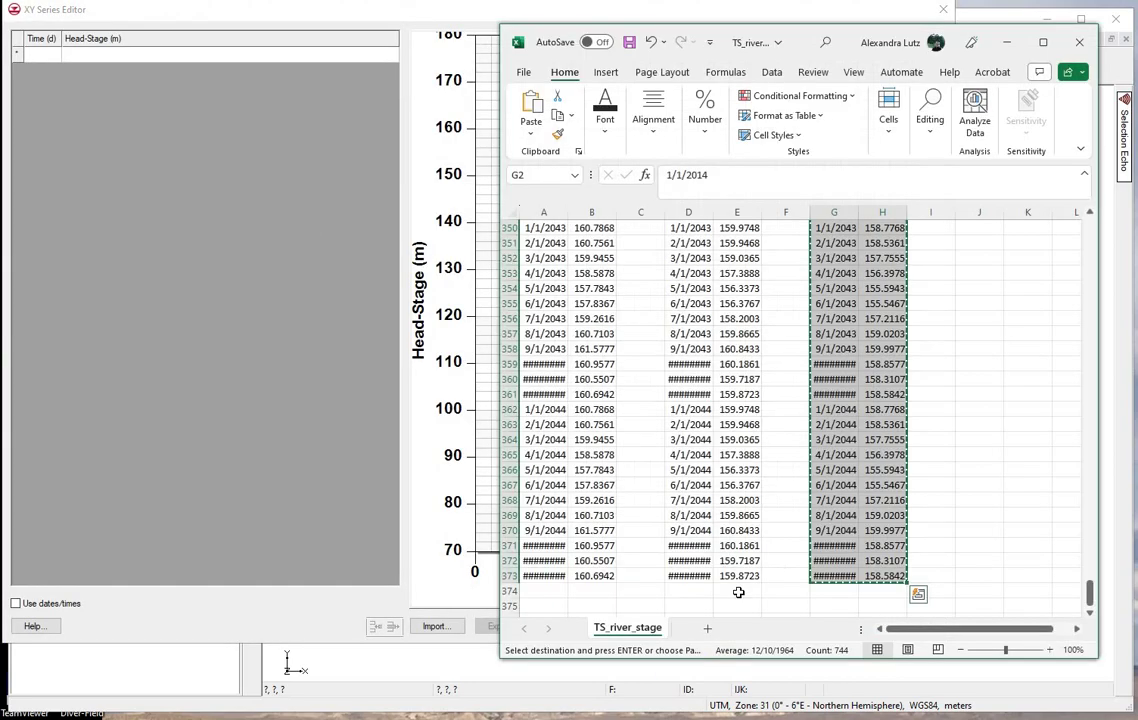
left_click_drag(737, 576, 686, 242)
key("ctrl+c")
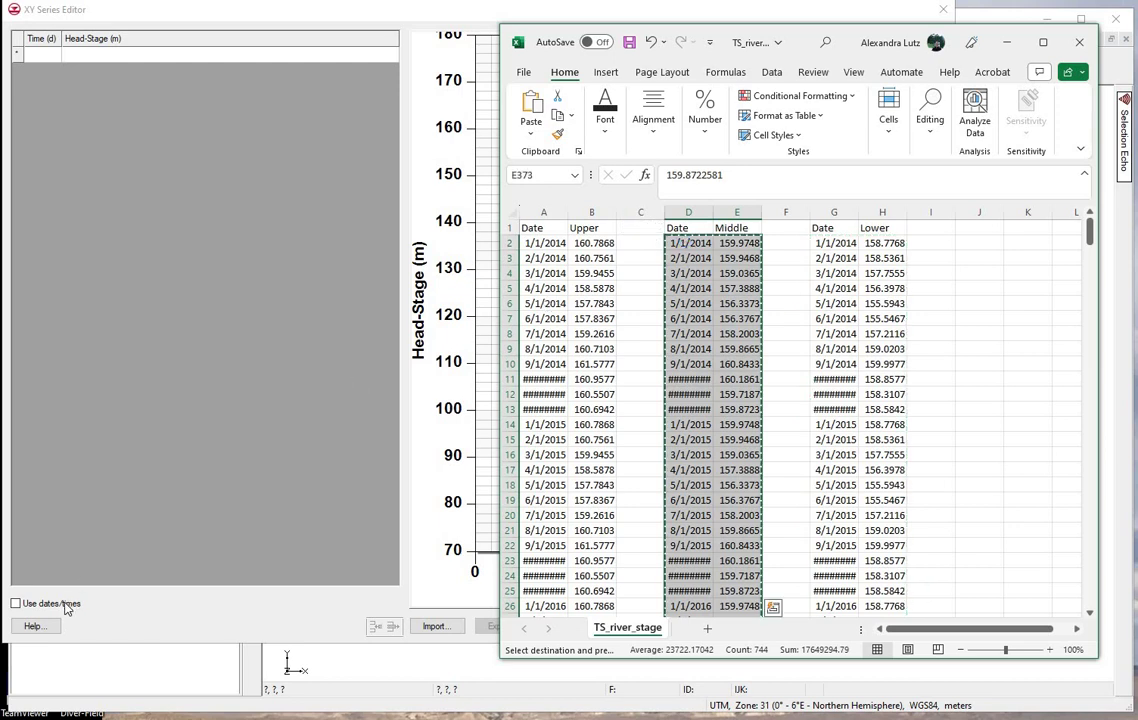
left_click(61, 606)
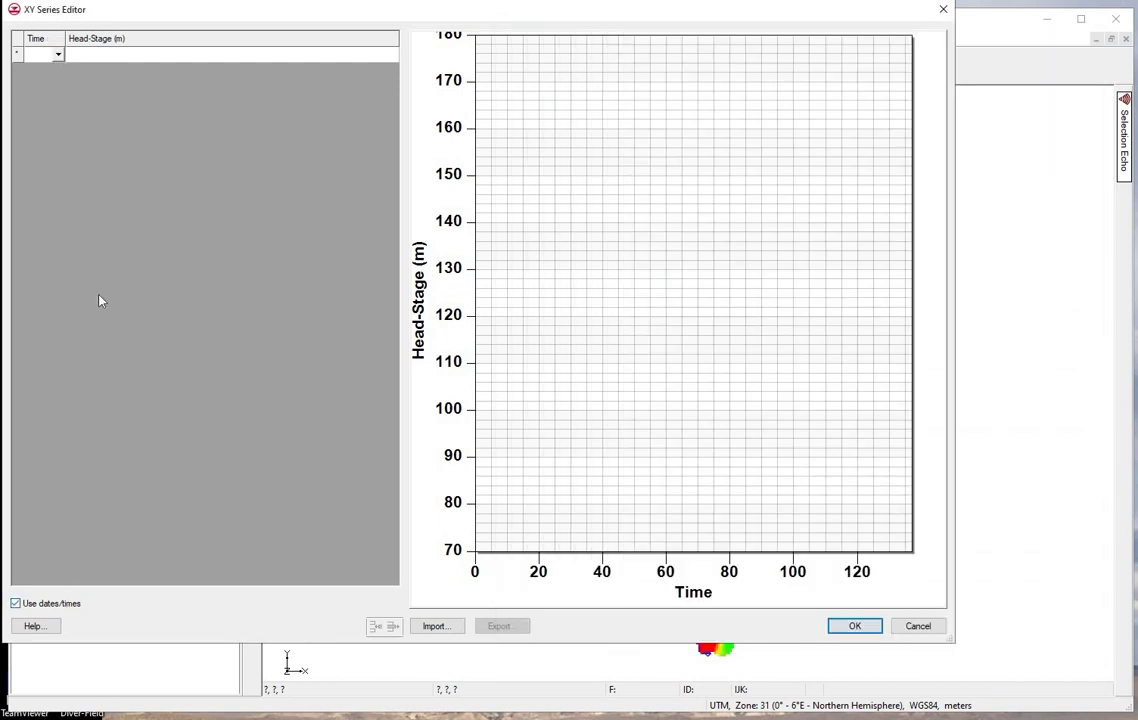
left_click(39, 56)
key("ctrl+v")
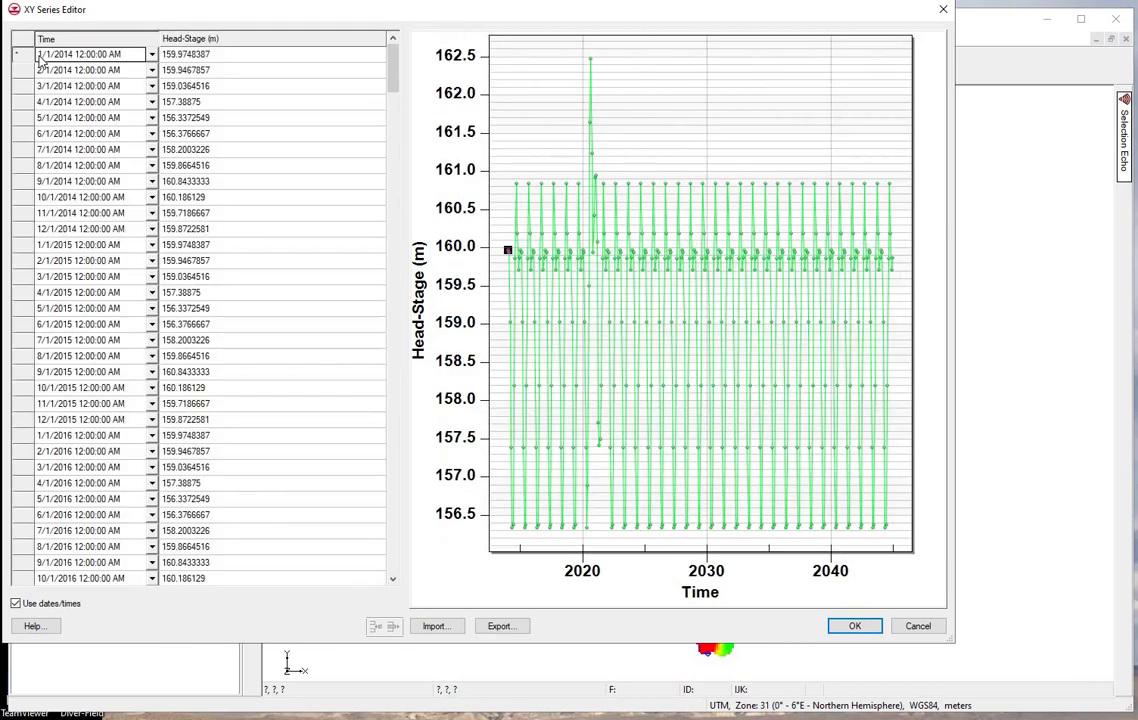
left_click(855, 627)
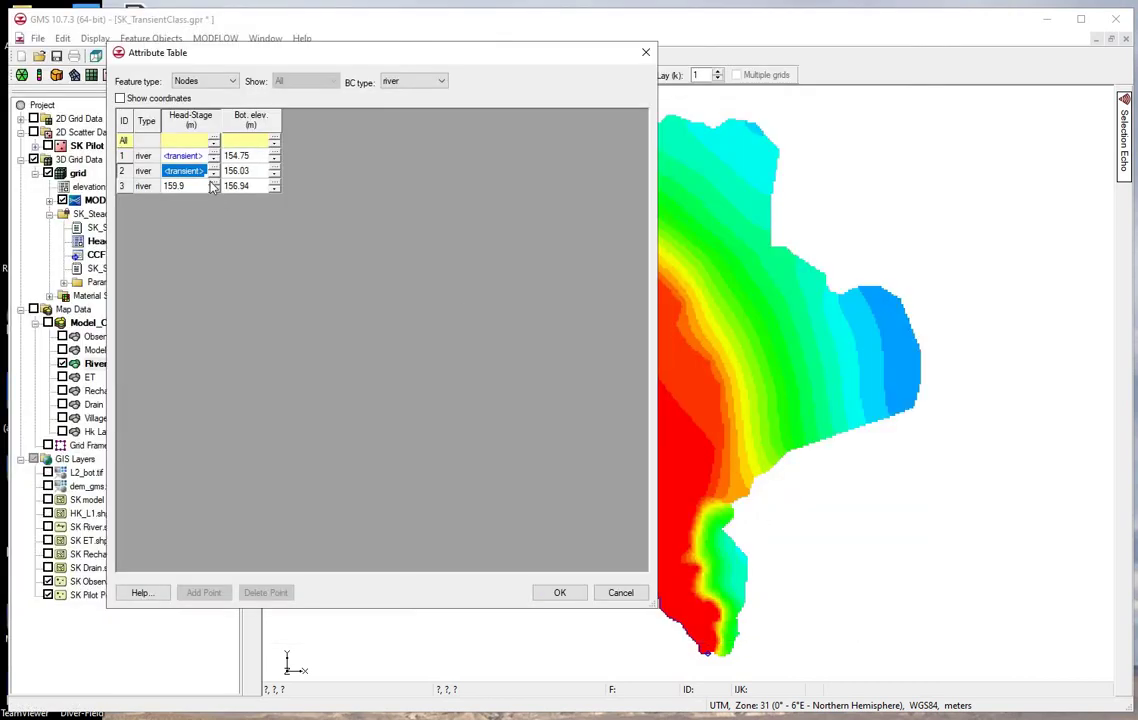
Give river node 3 a dated Head-Stage series from the Upper data (A2:B373) in Excel, and accept the attribute table.
left_click(213, 184)
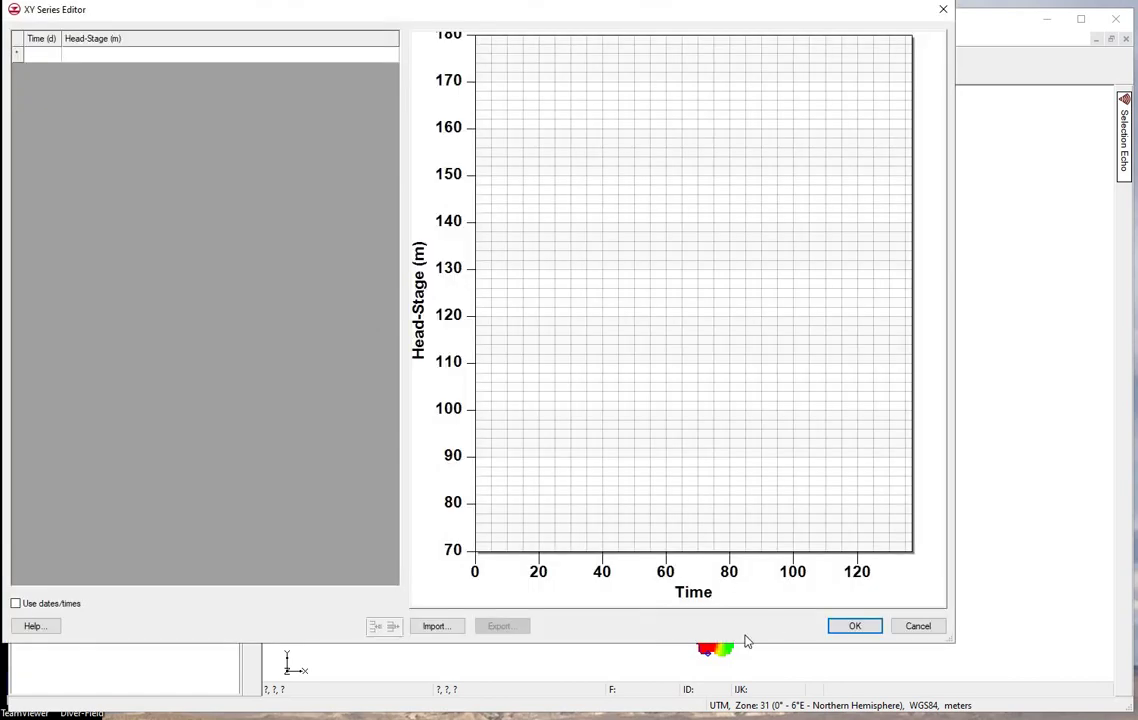
key("alt+Tab")
left_click_drag(550, 243, 592, 591)
key("ctrl+c")
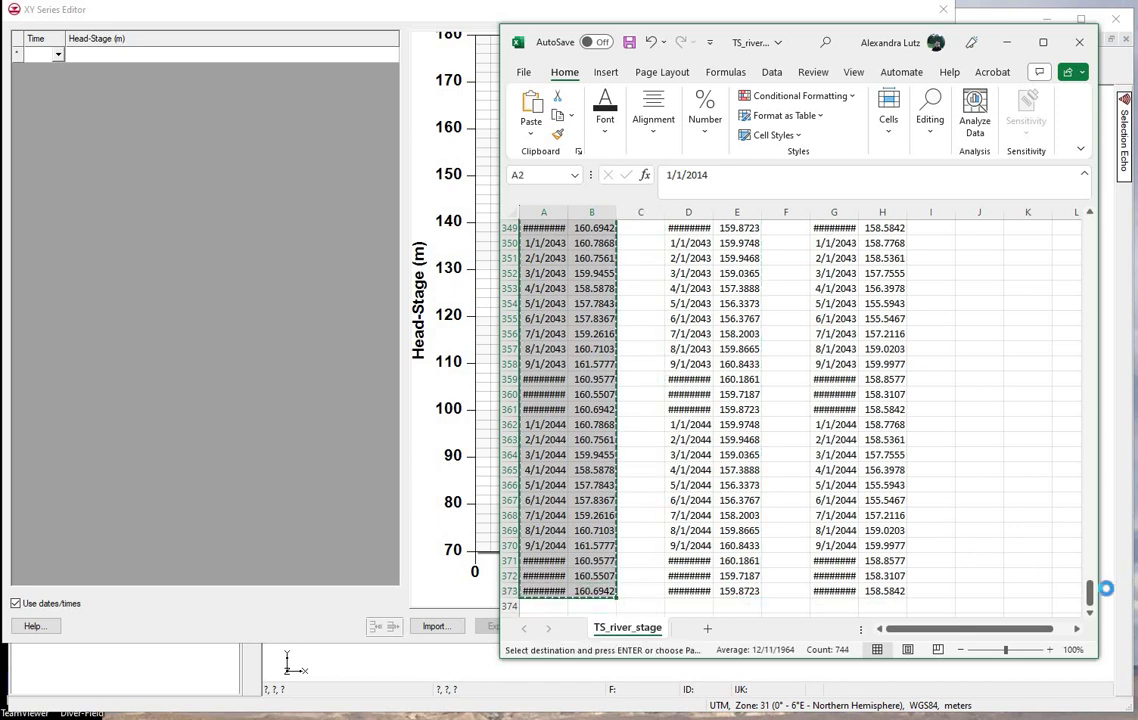
left_click(1094, 311)
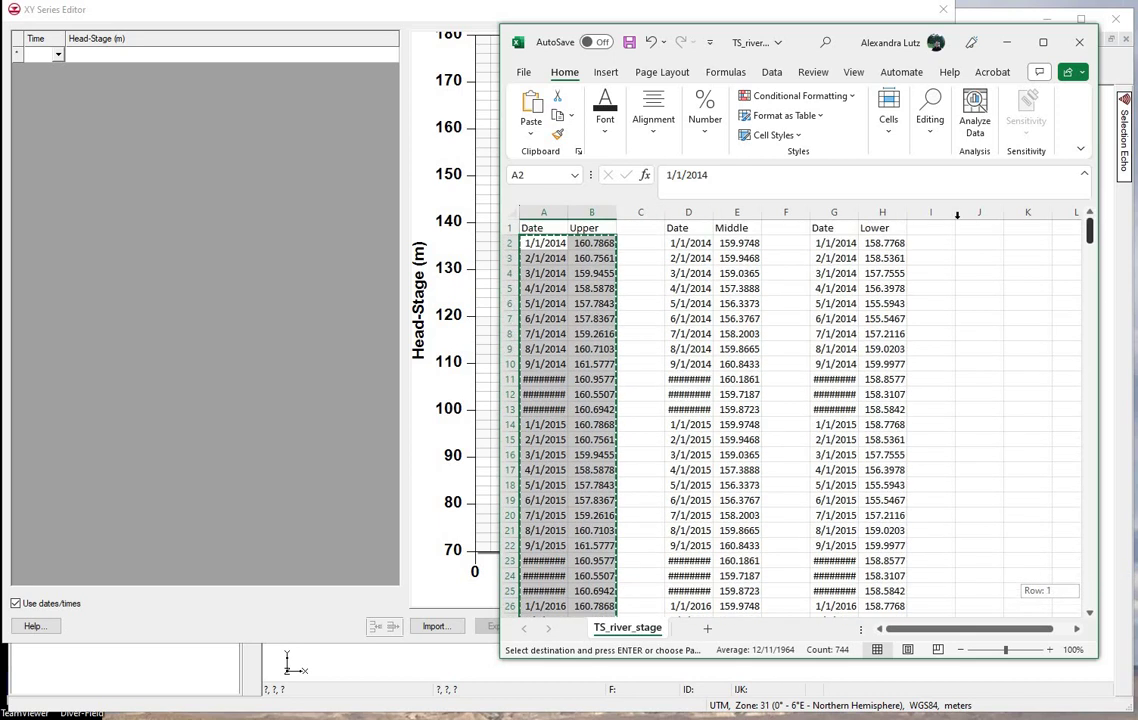
left_click(32, 66)
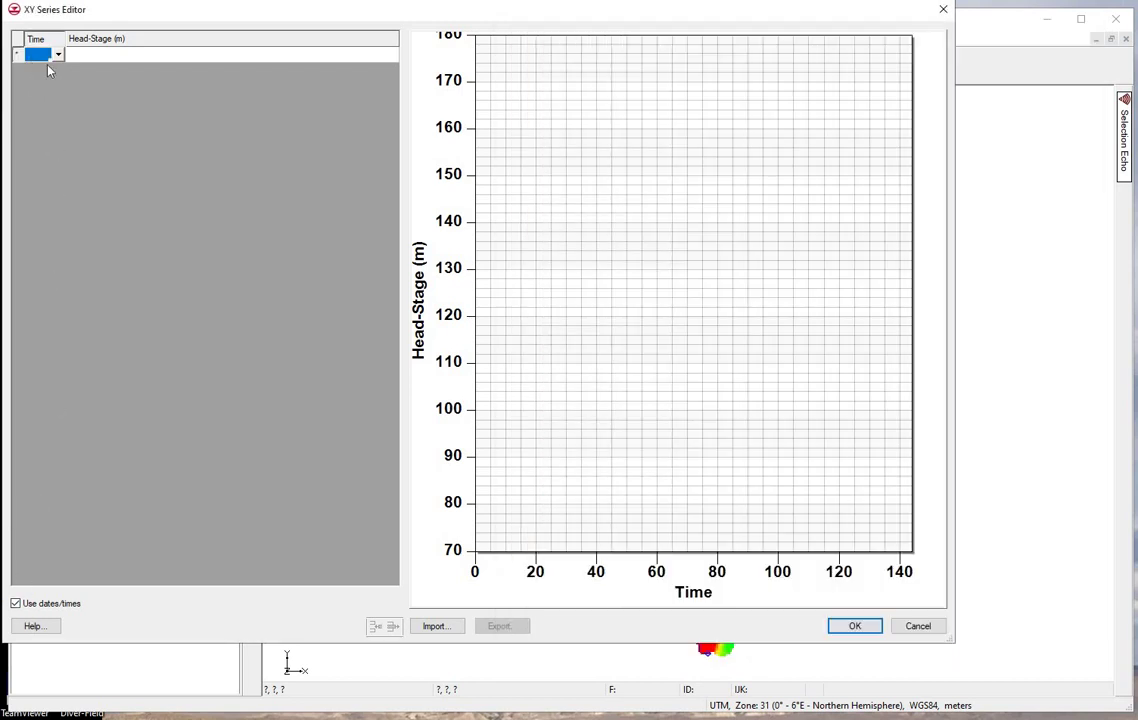
key("ctrl+v")
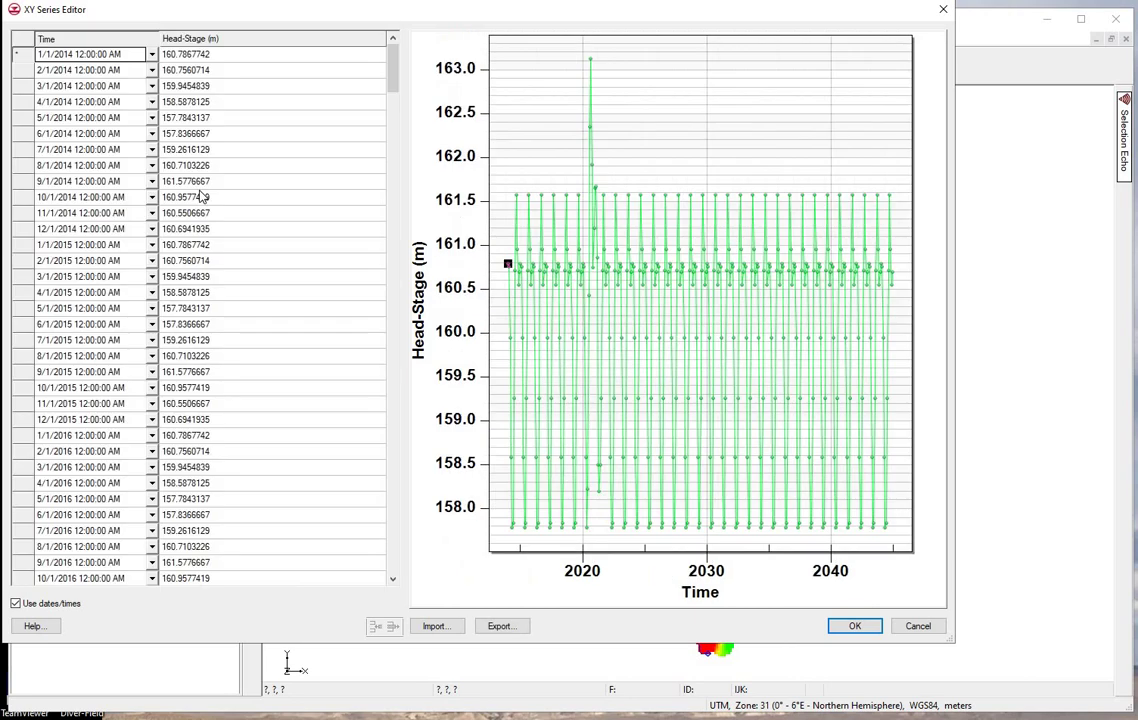
left_click(855, 627)
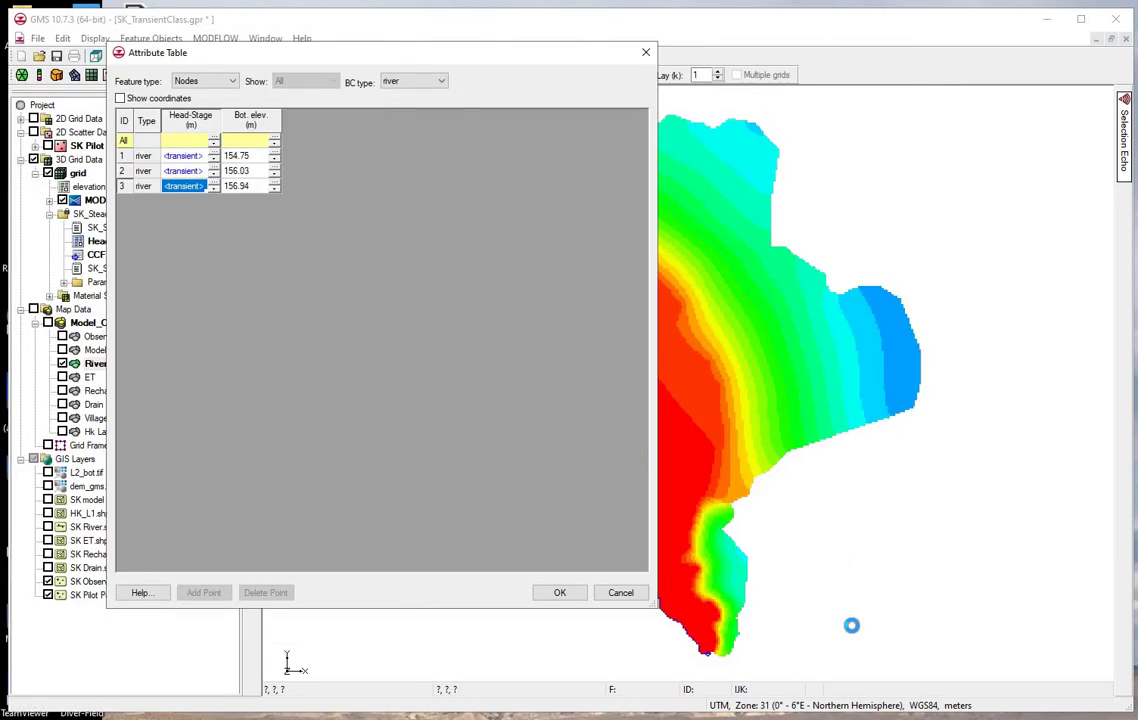
left_click(550, 596)
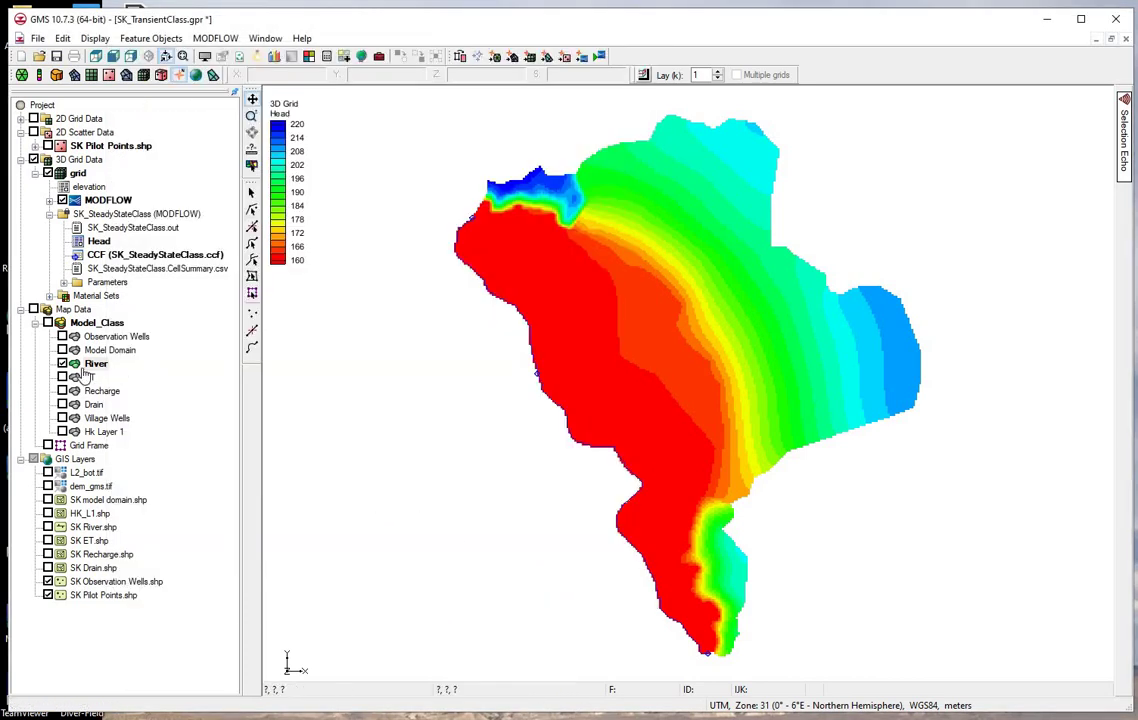
Map the River coverage to MODFLOW/MODPATH.
right_click(90, 365)
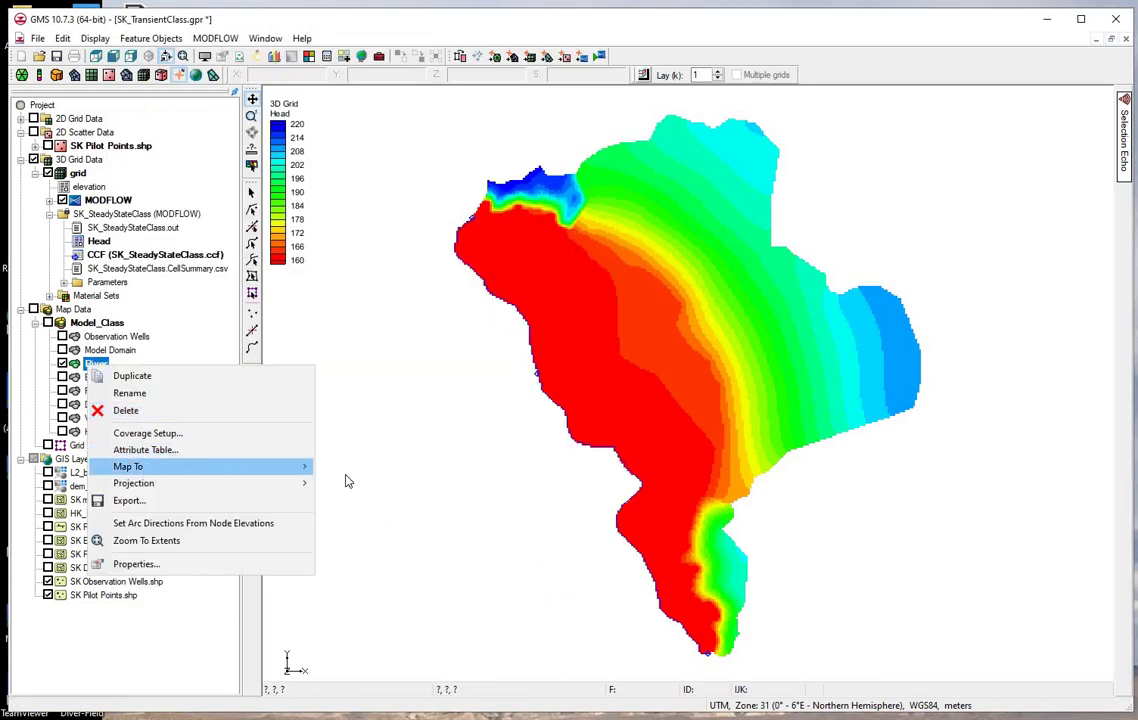
mouse_move(140, 466)
left_click(370, 577)
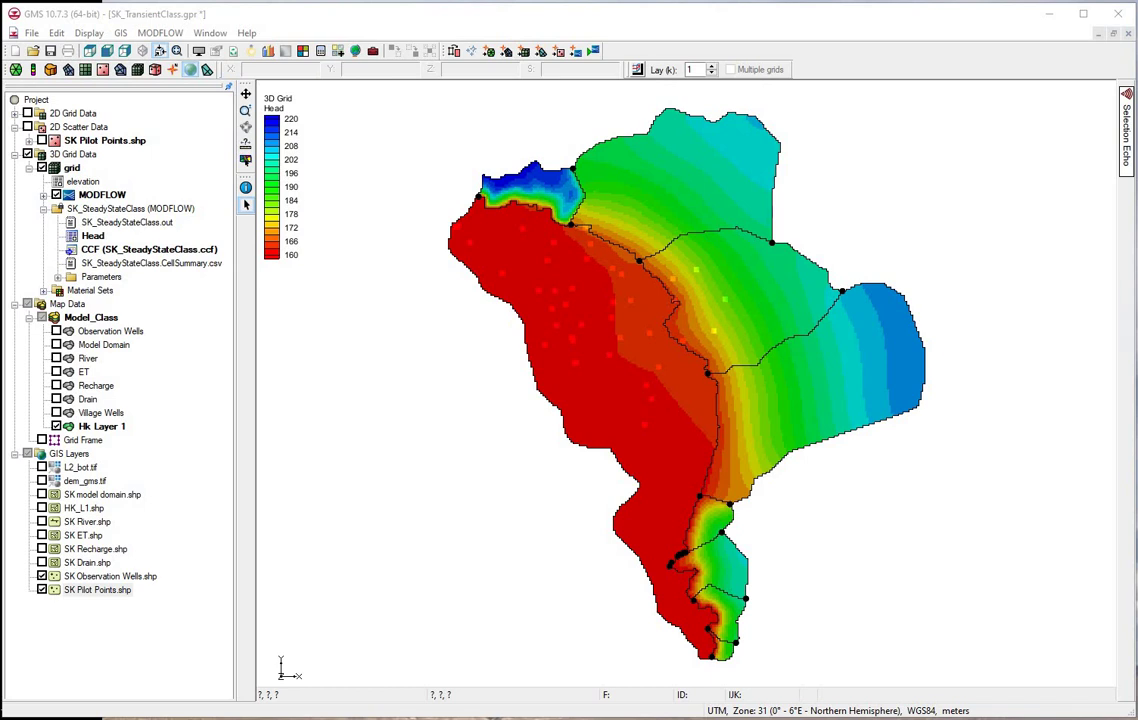
Add TR_observation_wells.shp to the GIS layers and start a new Model_Class coverage named Transient Observation Wells.
left_click_drag(170, 455, 150, 398)
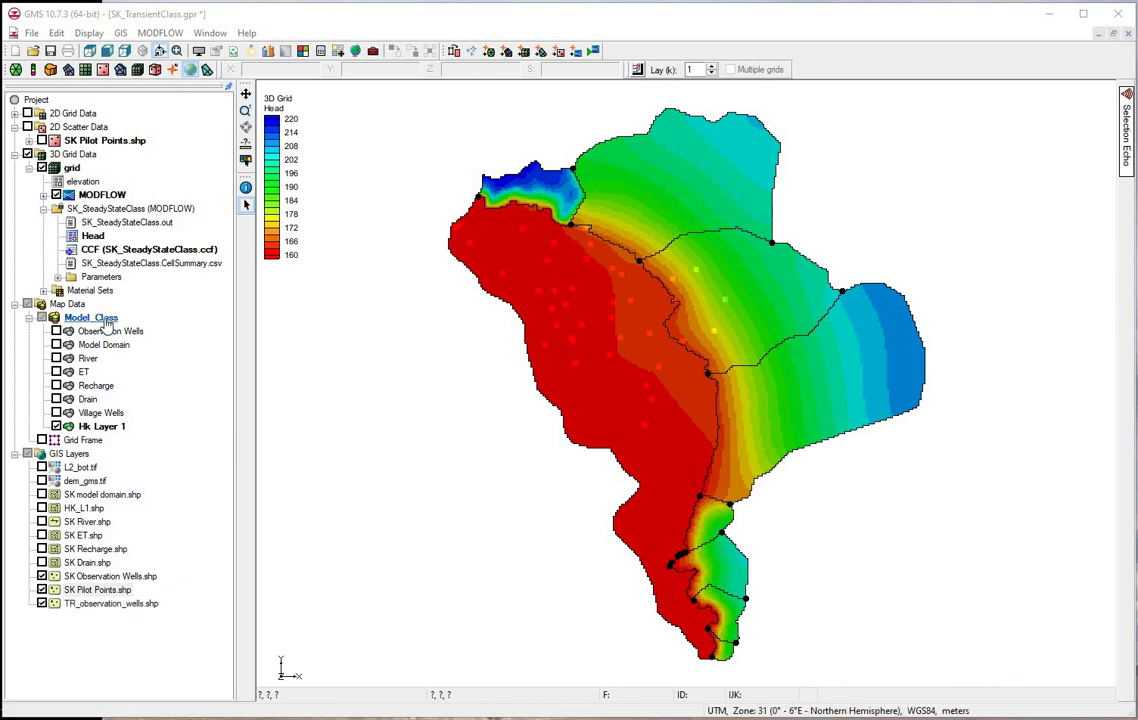
right_click(103, 320)
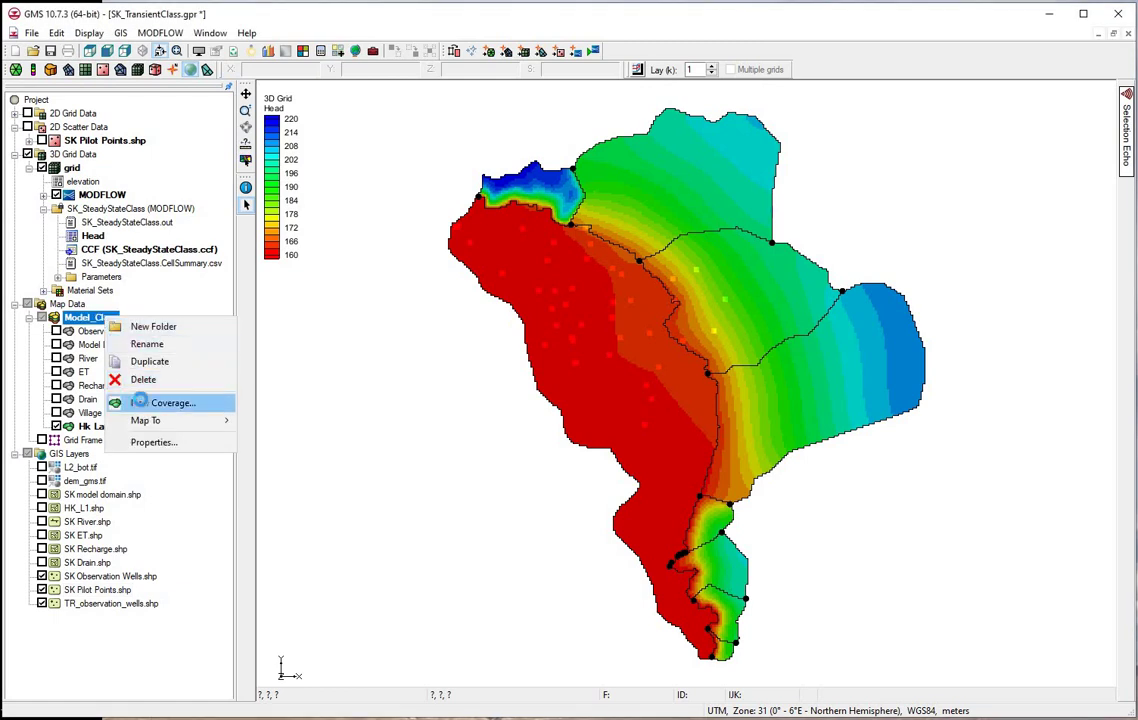
left_click(145, 403)
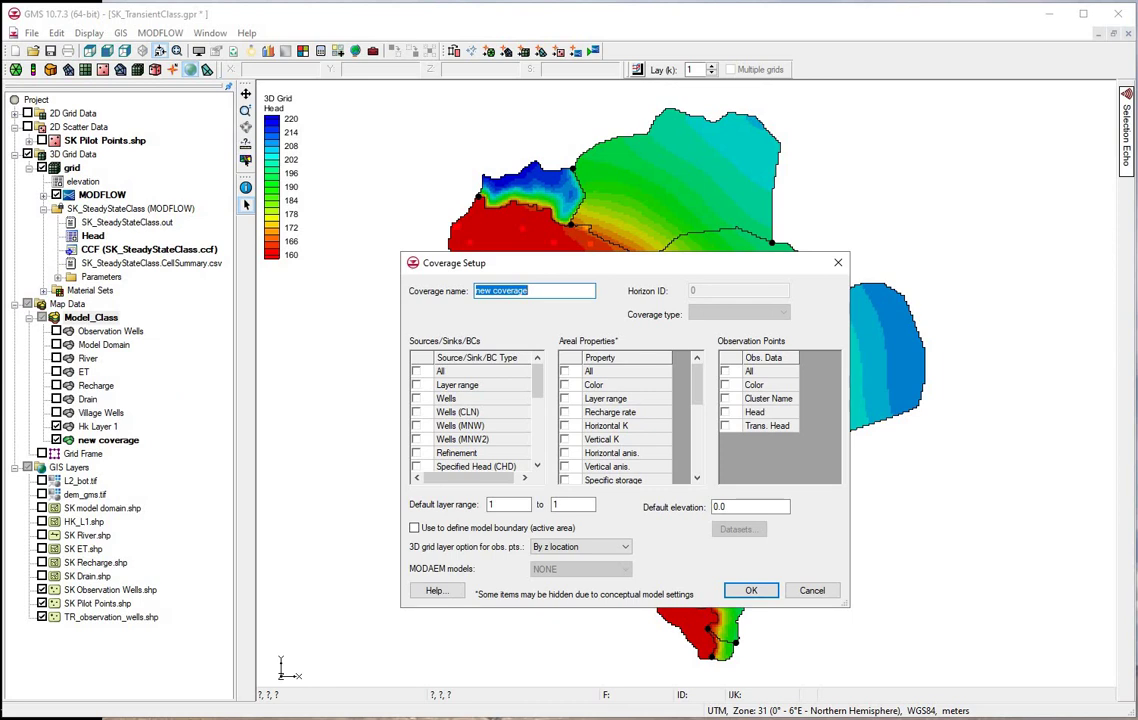
type("Transient")
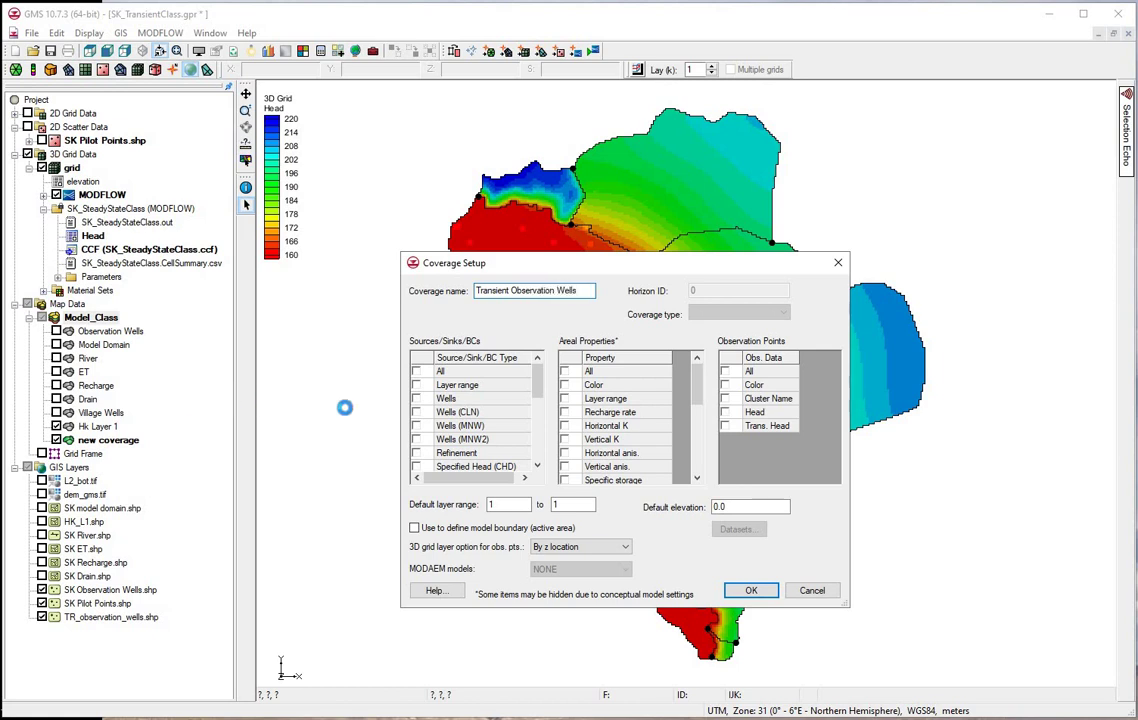
Set up the coverage with Trans. Head observation data, default layer range 1 to 2 and the Use well screen option, and accept it.
left_click(726, 428)
double_click(565, 504)
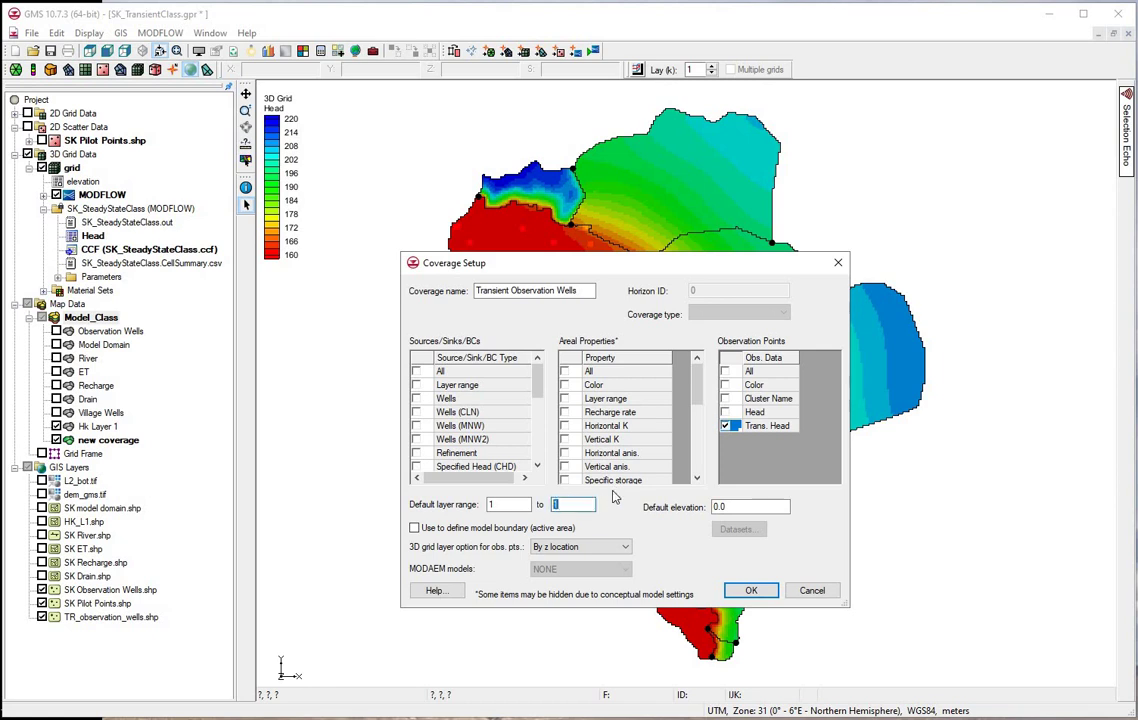
type("2")
left_click(579, 550)
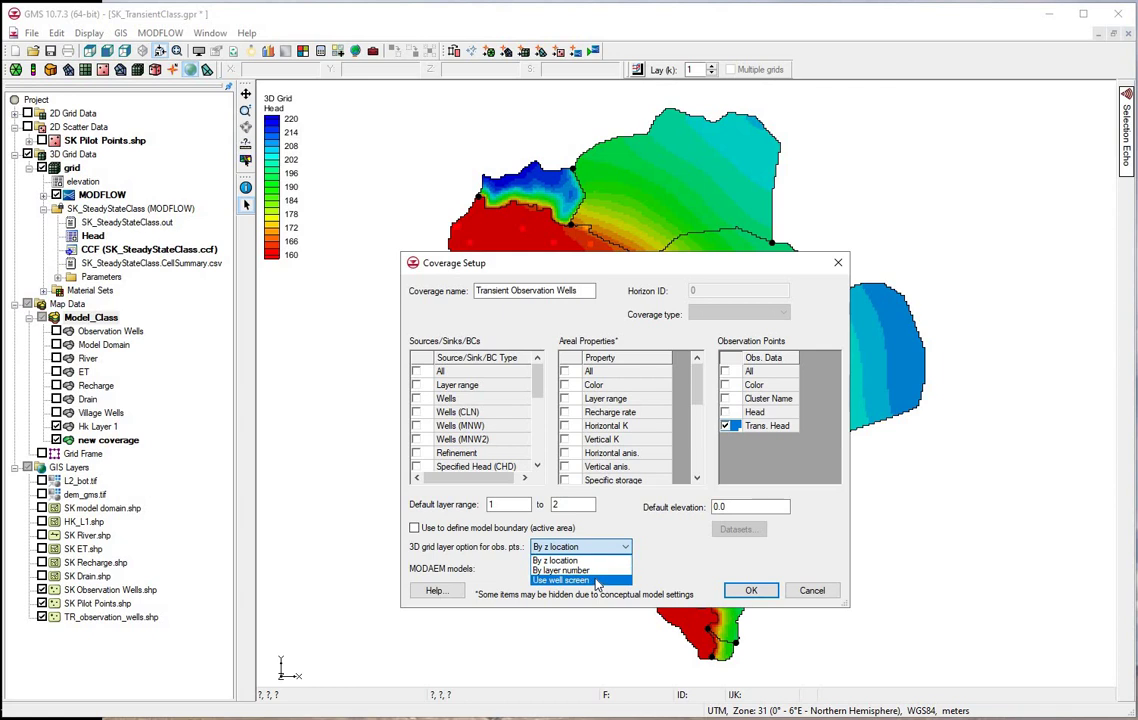
left_click(597, 581)
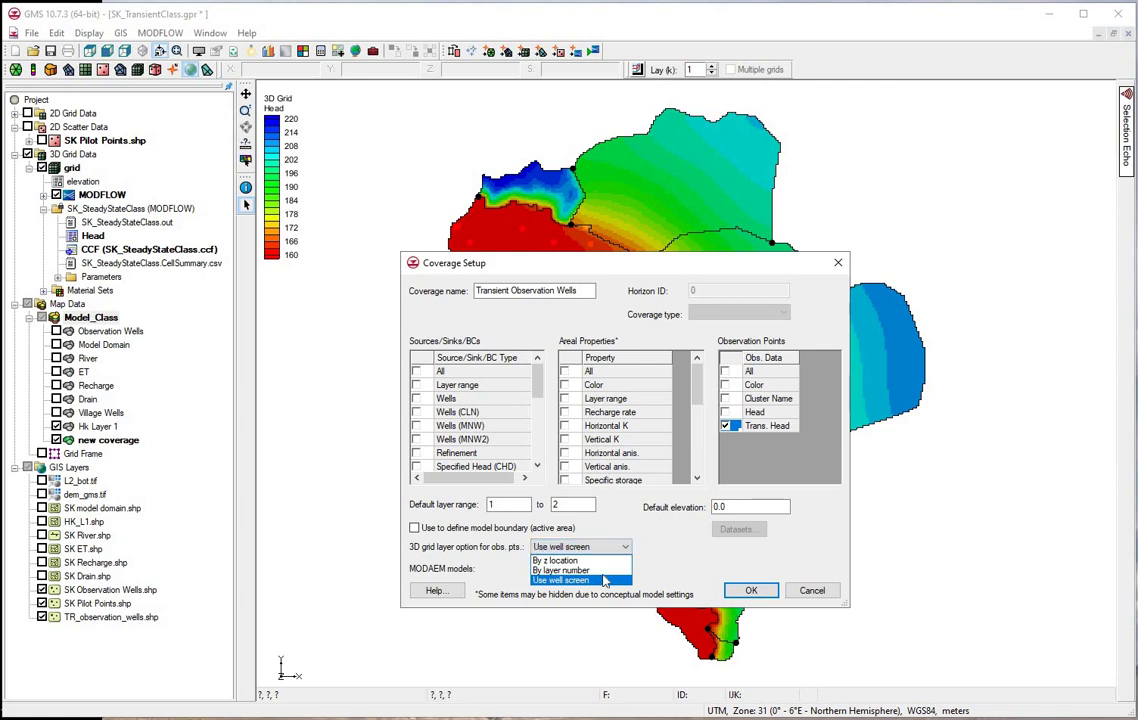
left_click(762, 591)
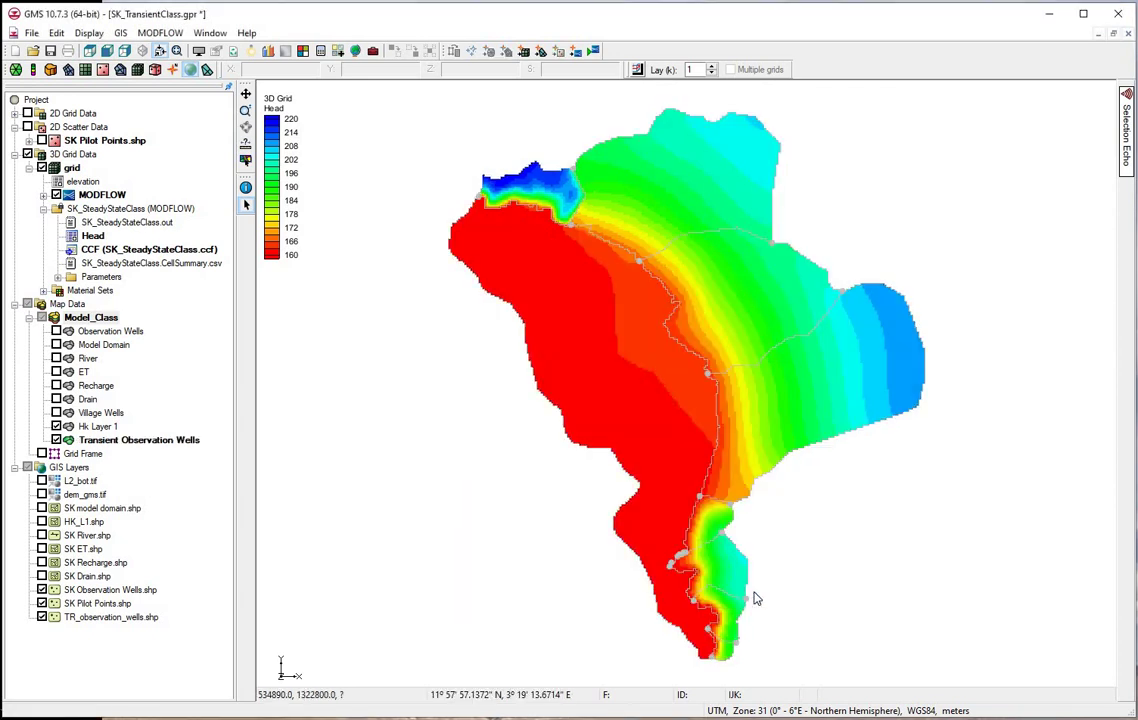
Hide the Hk Layer 1 coverage and the SK Observation Wells.shp and SK Pilot Points.shp layers, leaving TR_observation_wells.shp shown.
left_click(57, 427)
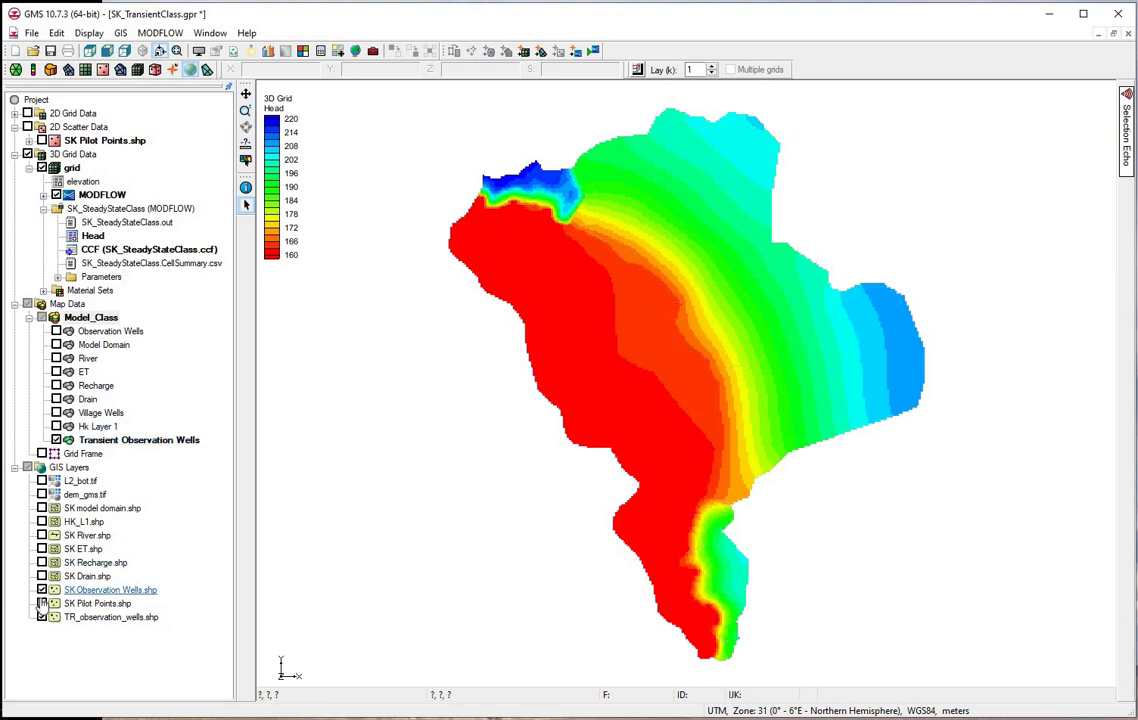
left_click(41, 603)
left_click(41, 617)
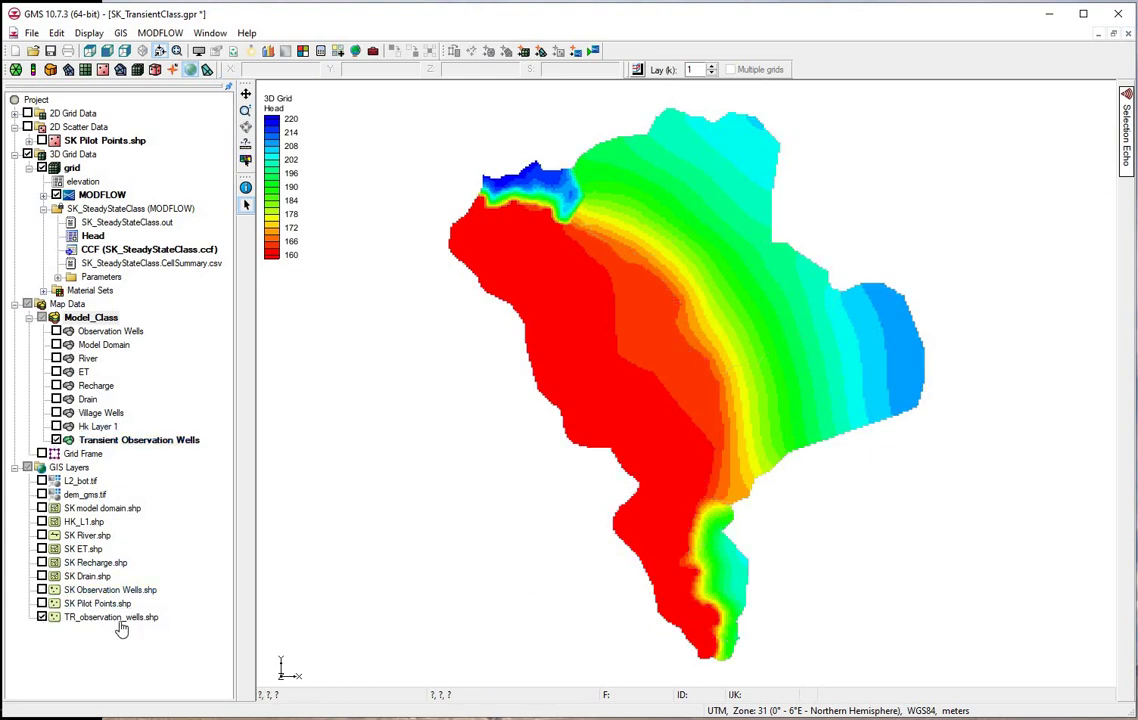
Start converting TR_observation_wells.shp to feature objects in the Transient Observation Wells coverage and proceed to the point attribute mapping.
right_click(119, 619)
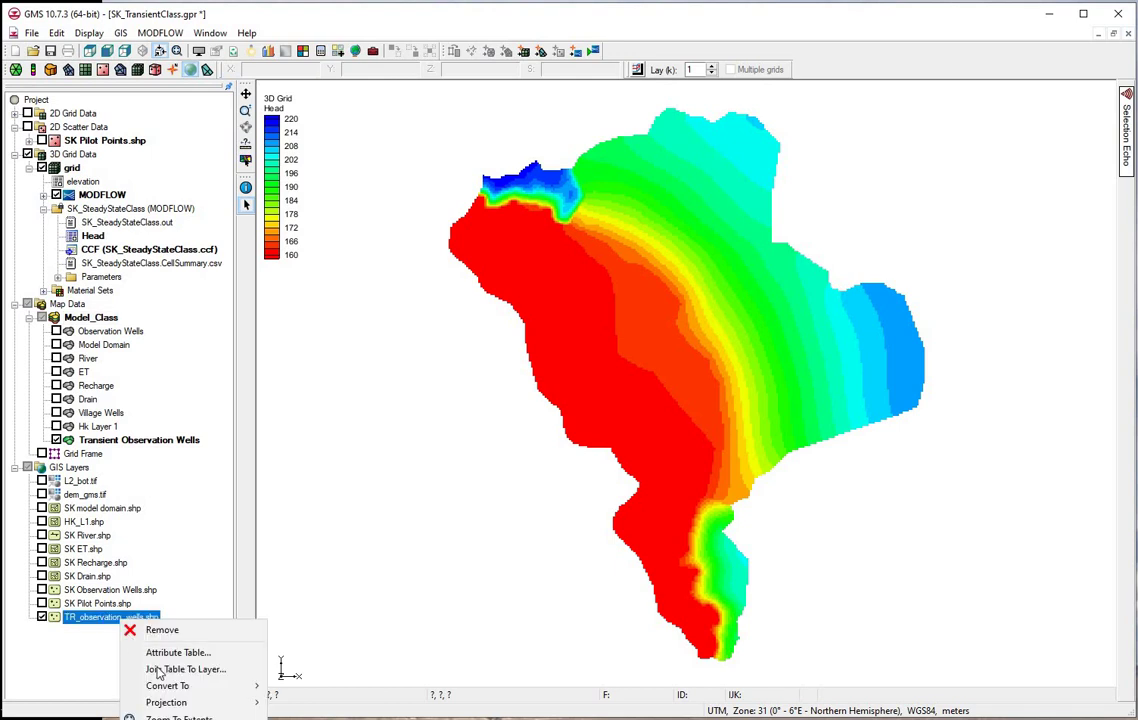
mouse_move(196, 690)
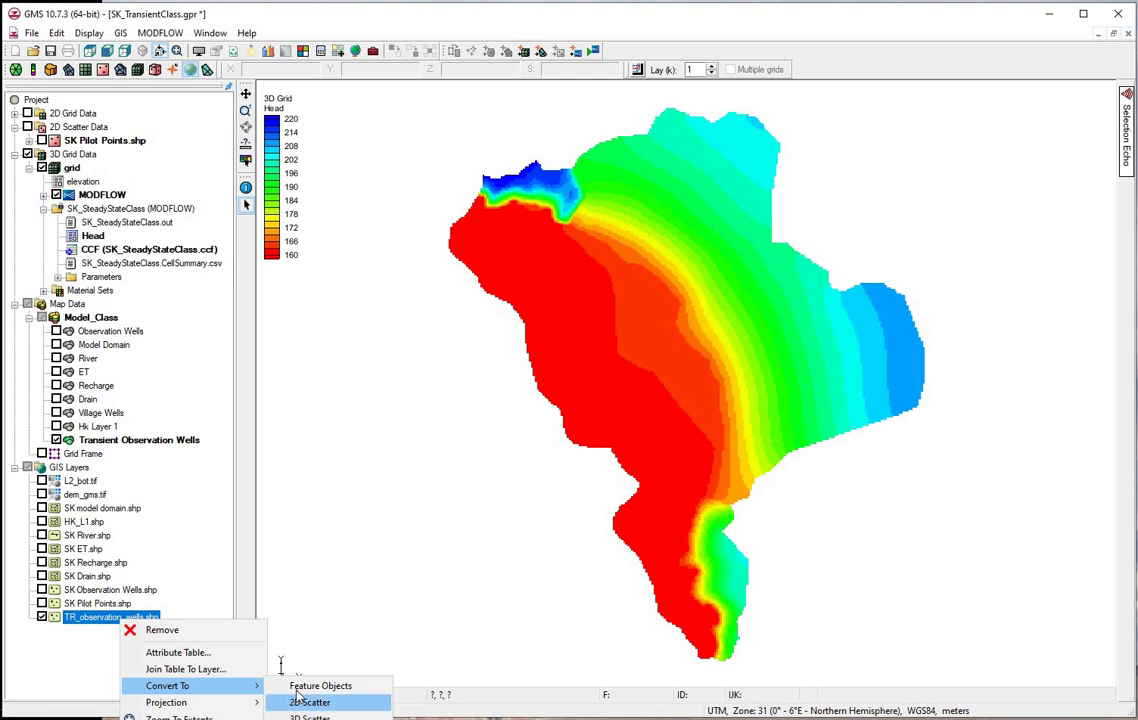
left_click(305, 687)
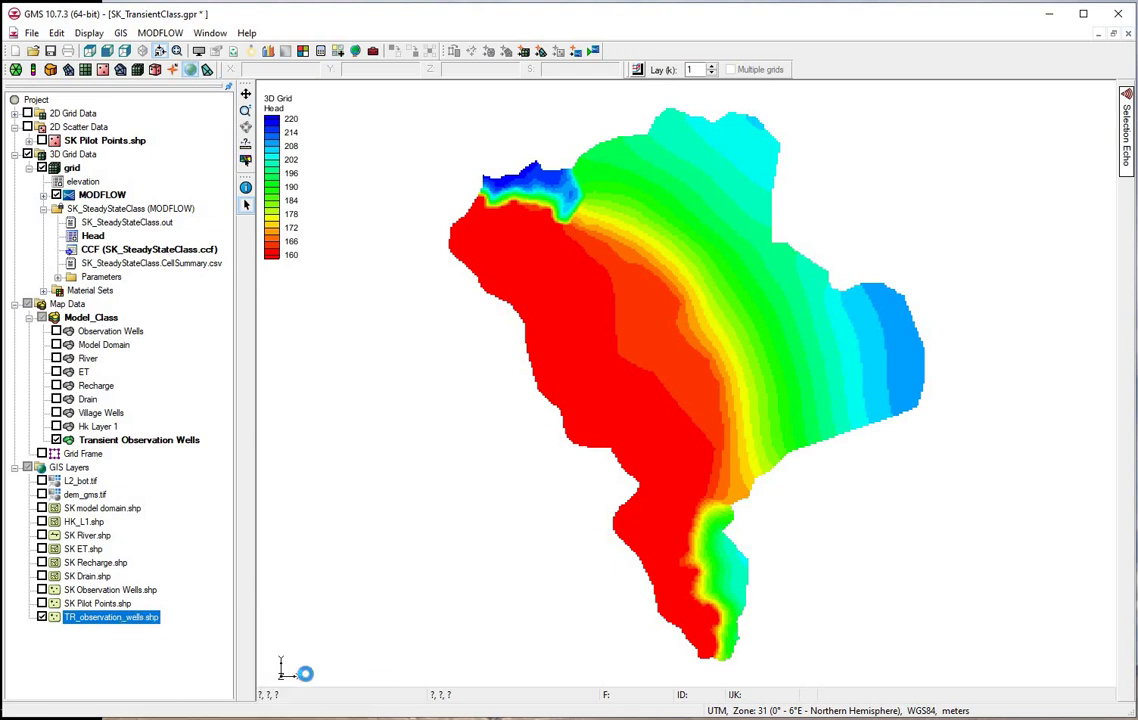
left_click(480, 413)
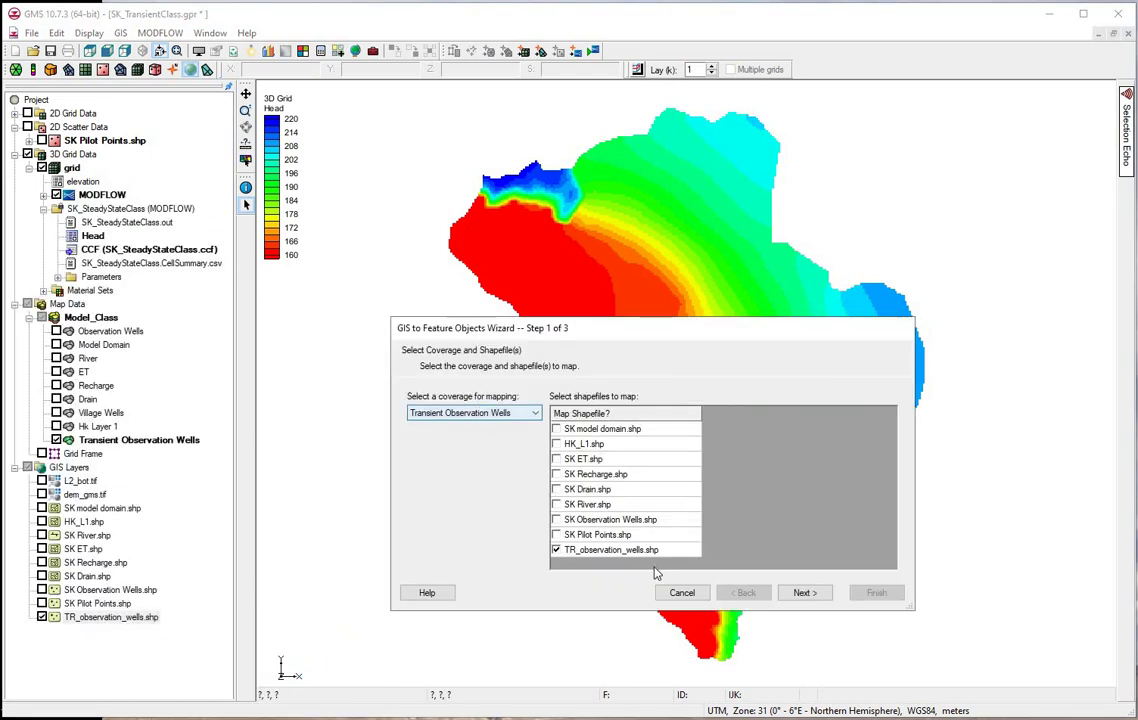
left_click(806, 593)
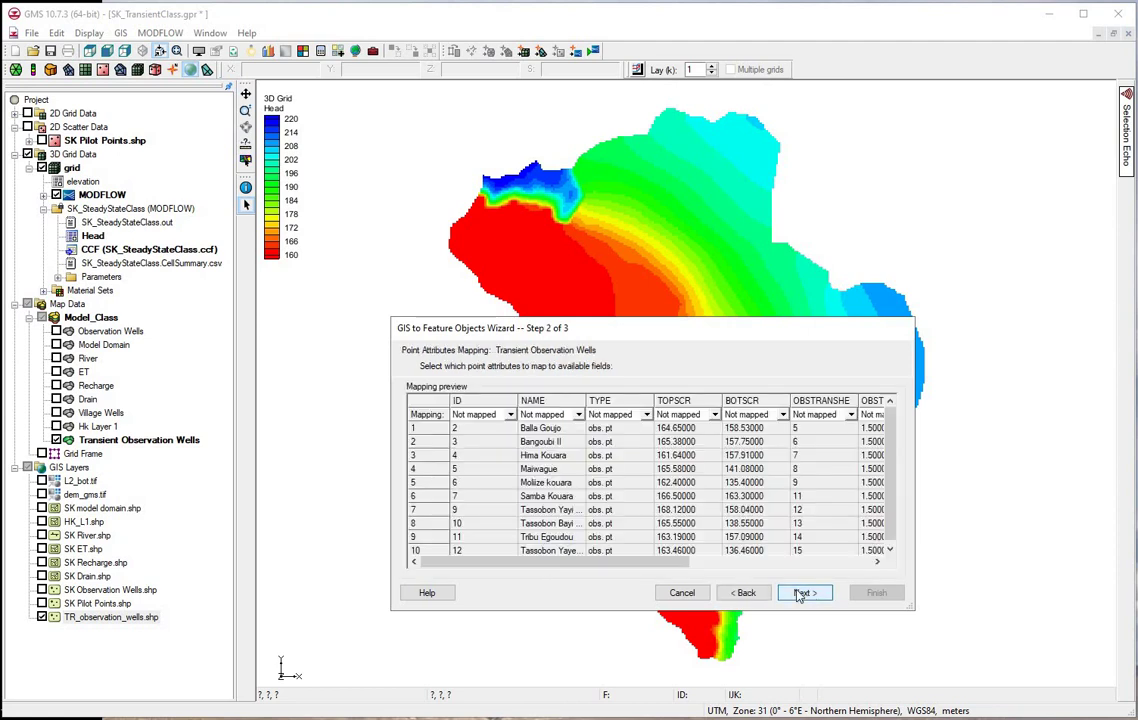
Map the shapefile attributes NAME to Name, TOPSCR to Top scr. and BOTSCR to Bot. scr.
left_click(578, 415)
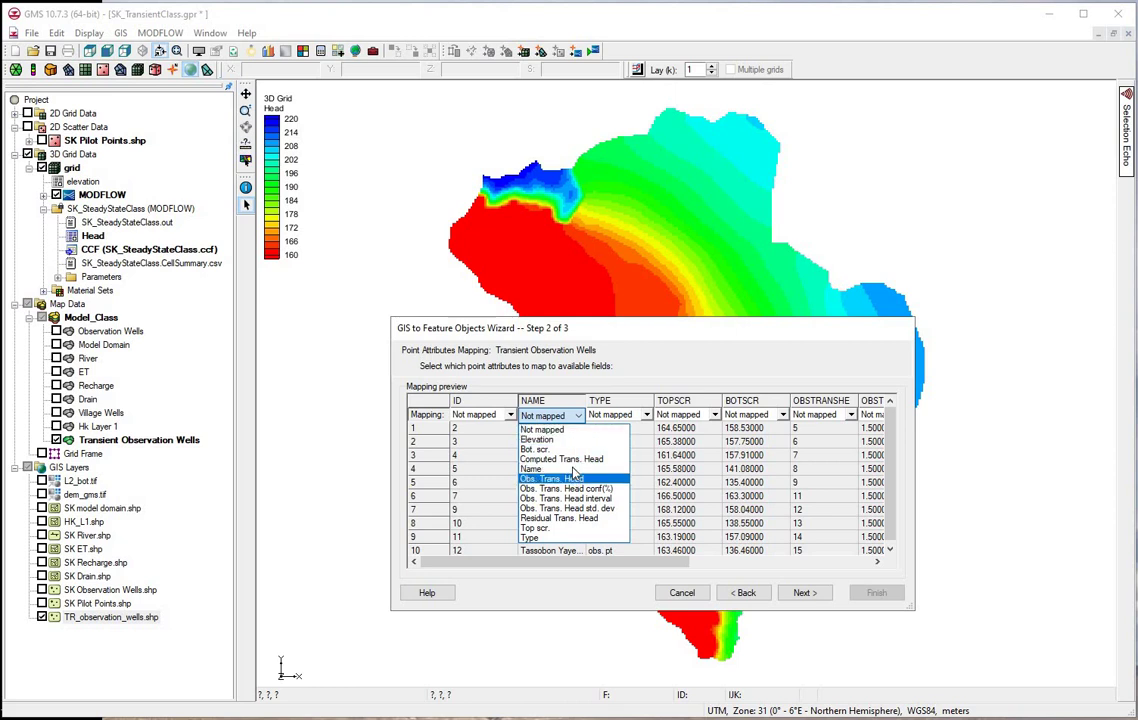
left_click(531, 468)
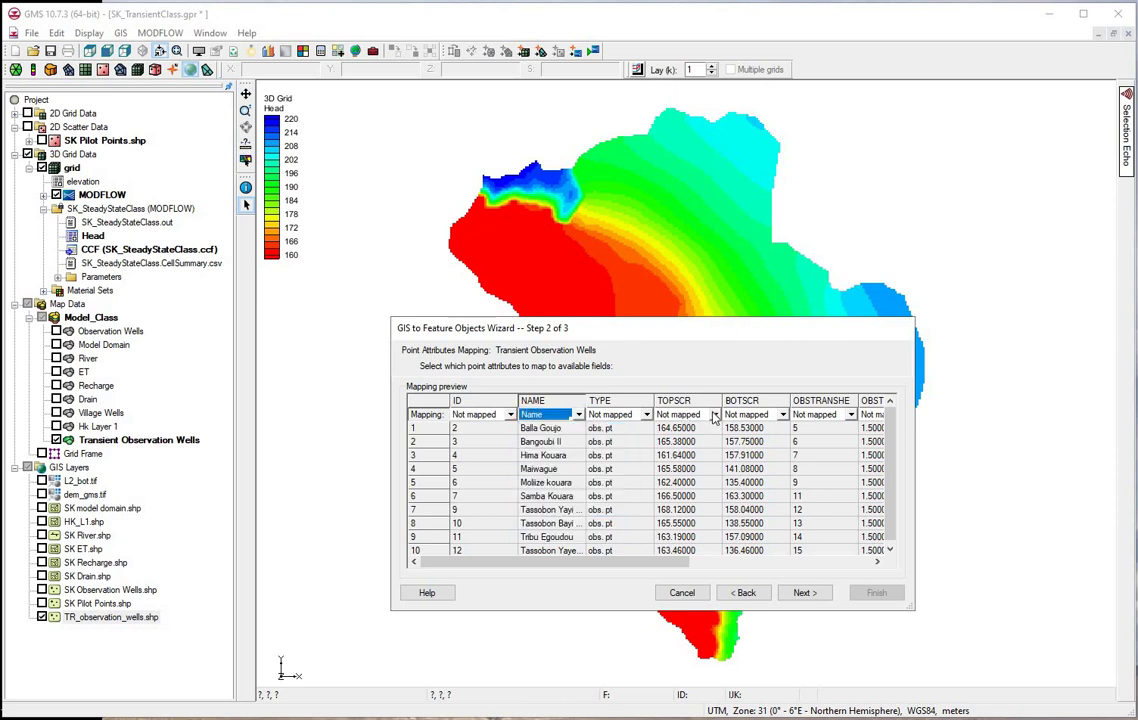
left_click(714, 415)
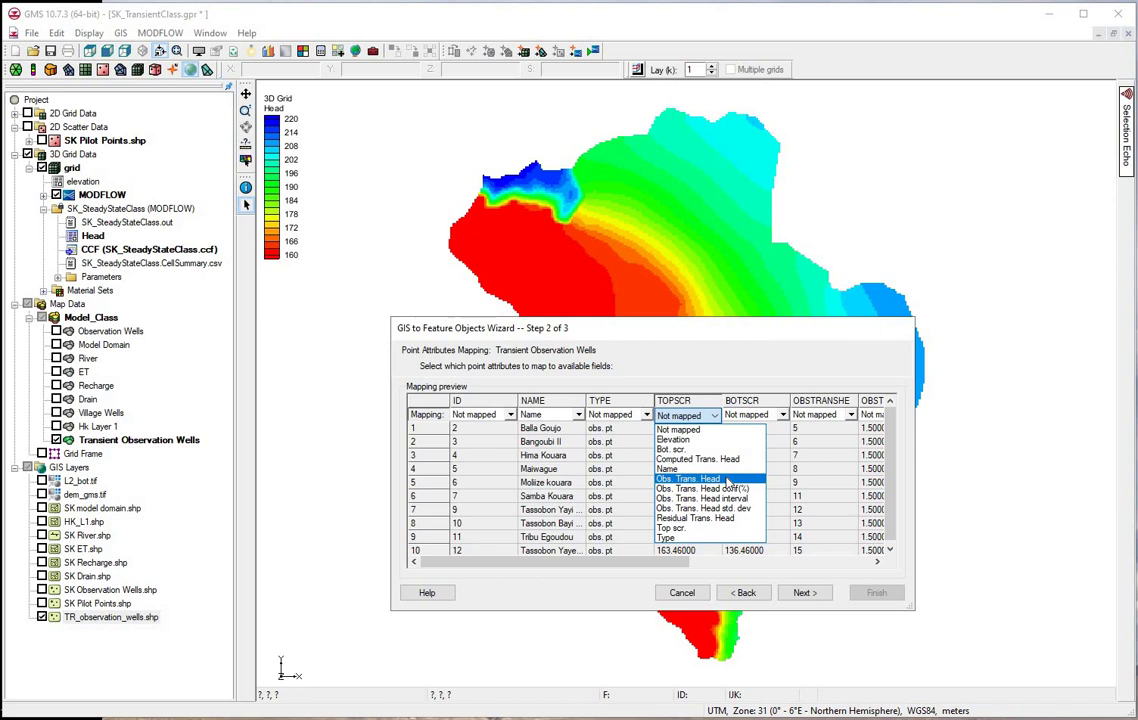
left_click(688, 527)
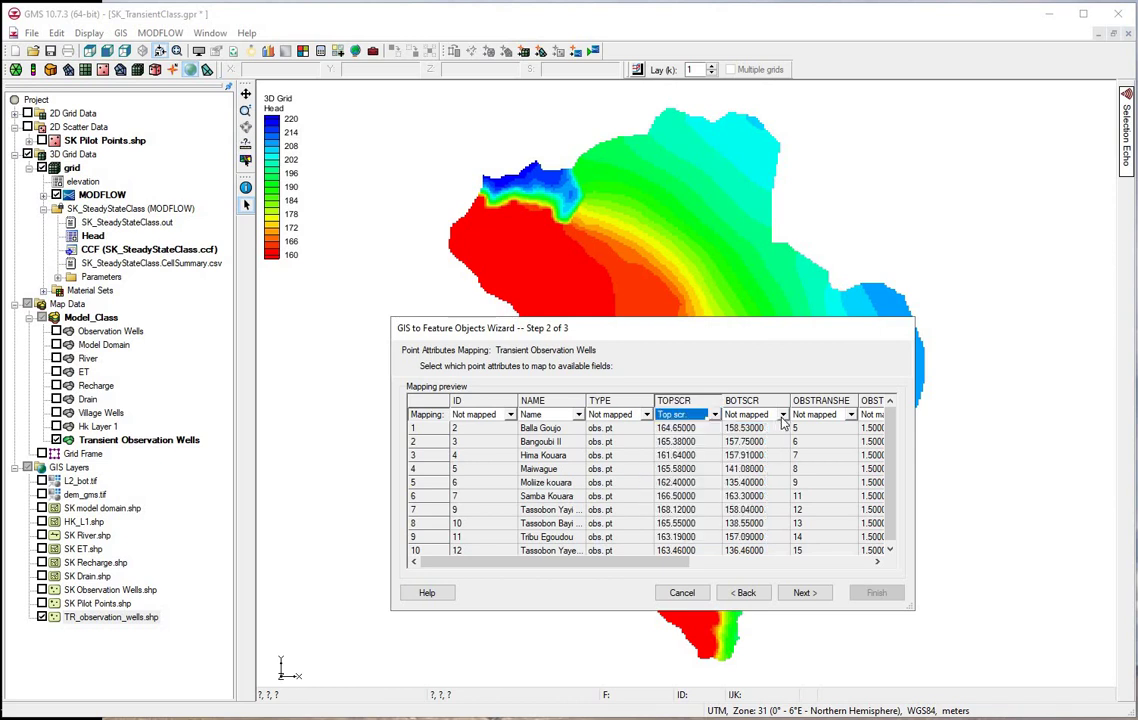
left_click(782, 415)
left_click(760, 449)
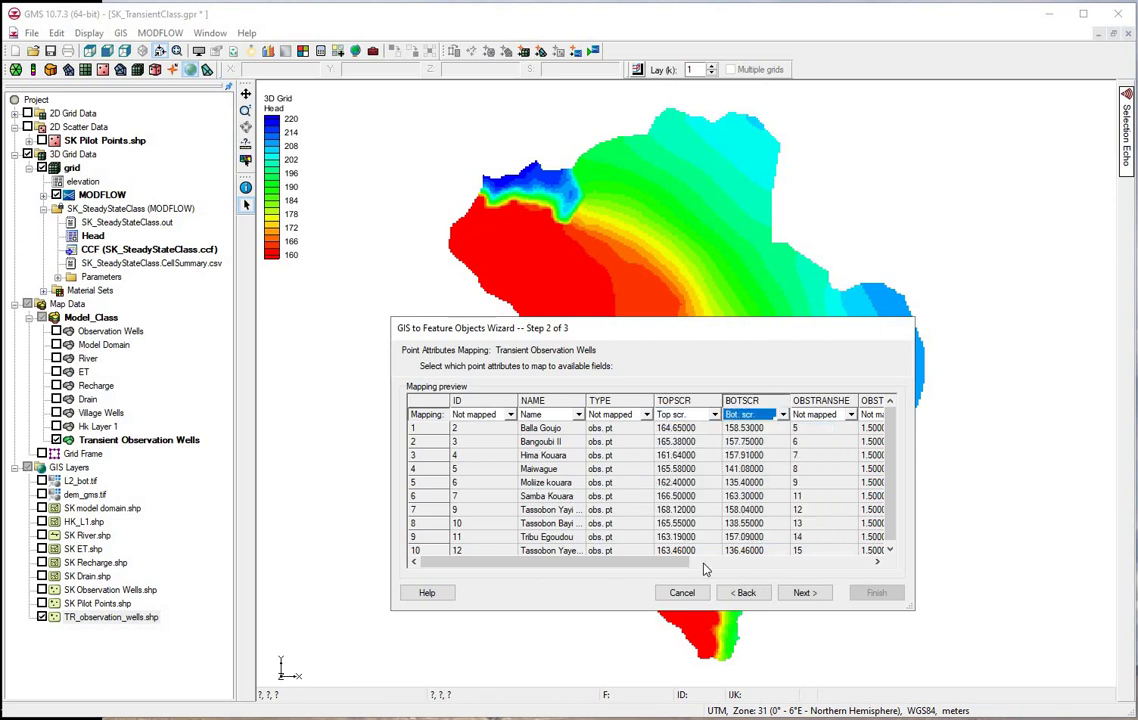
Check the remaining shapefile attributes, leave them unmapped, and generate the feature objects for the observation wells.
left_click_drag(680, 561, 766, 560)
left_click(766, 561)
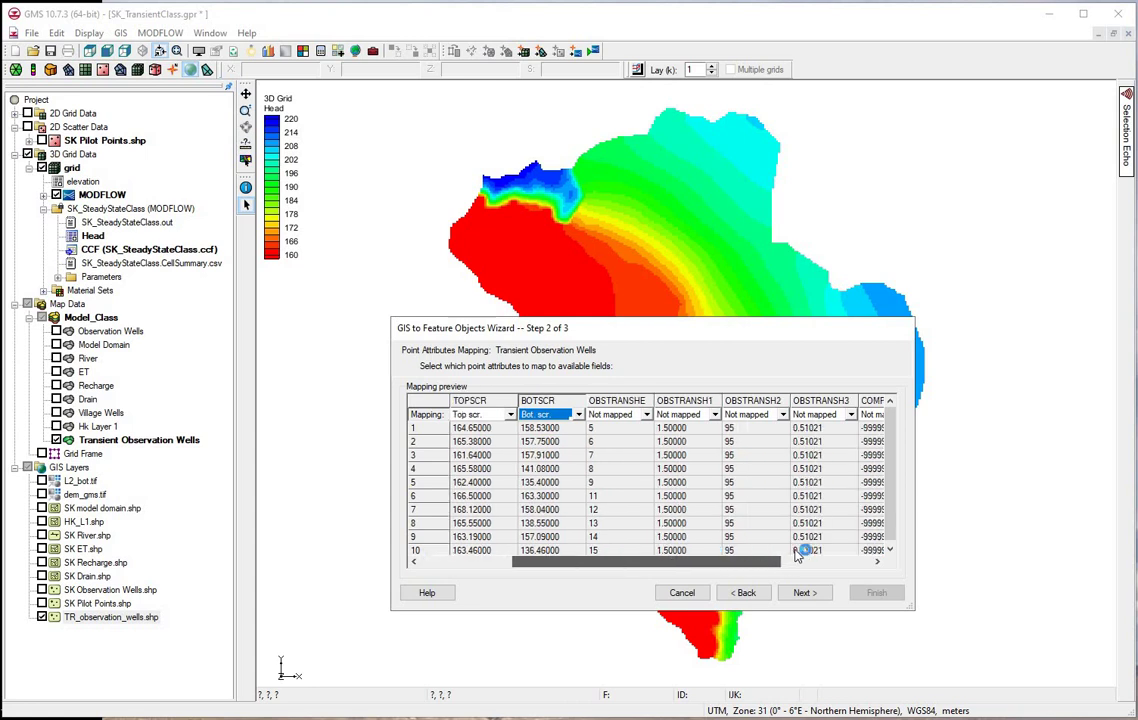
left_click(766, 561)
left_click(877, 561)
left_click_drag(615, 561, 432, 561)
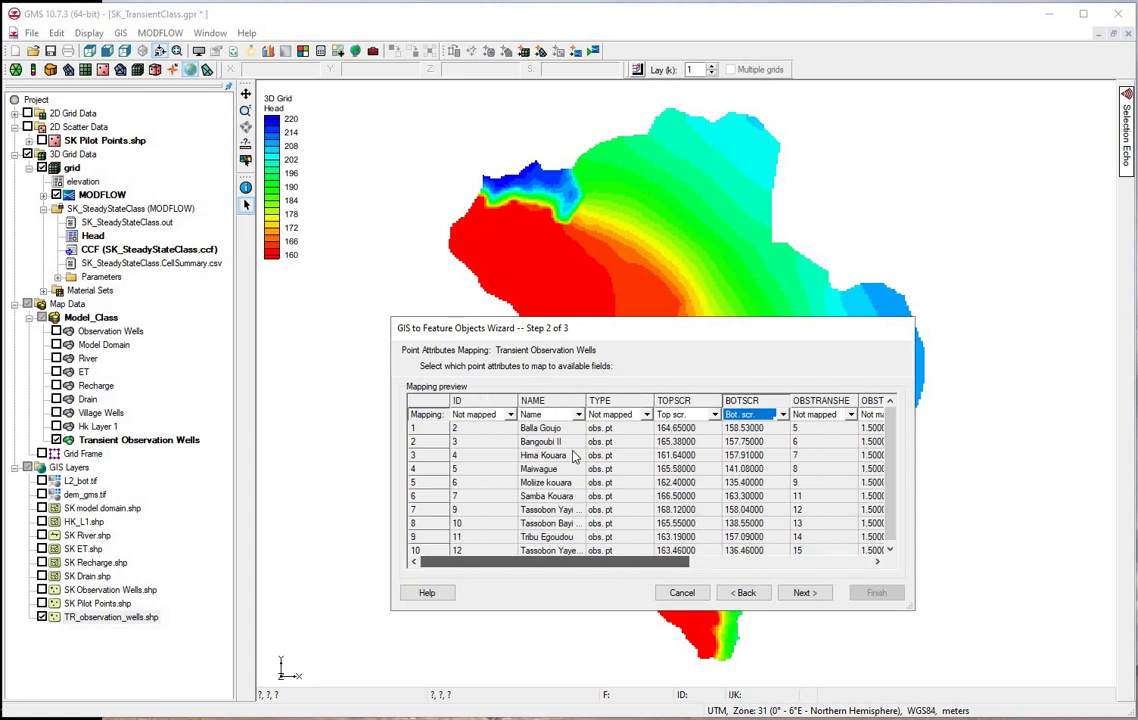
left_click(804, 593)
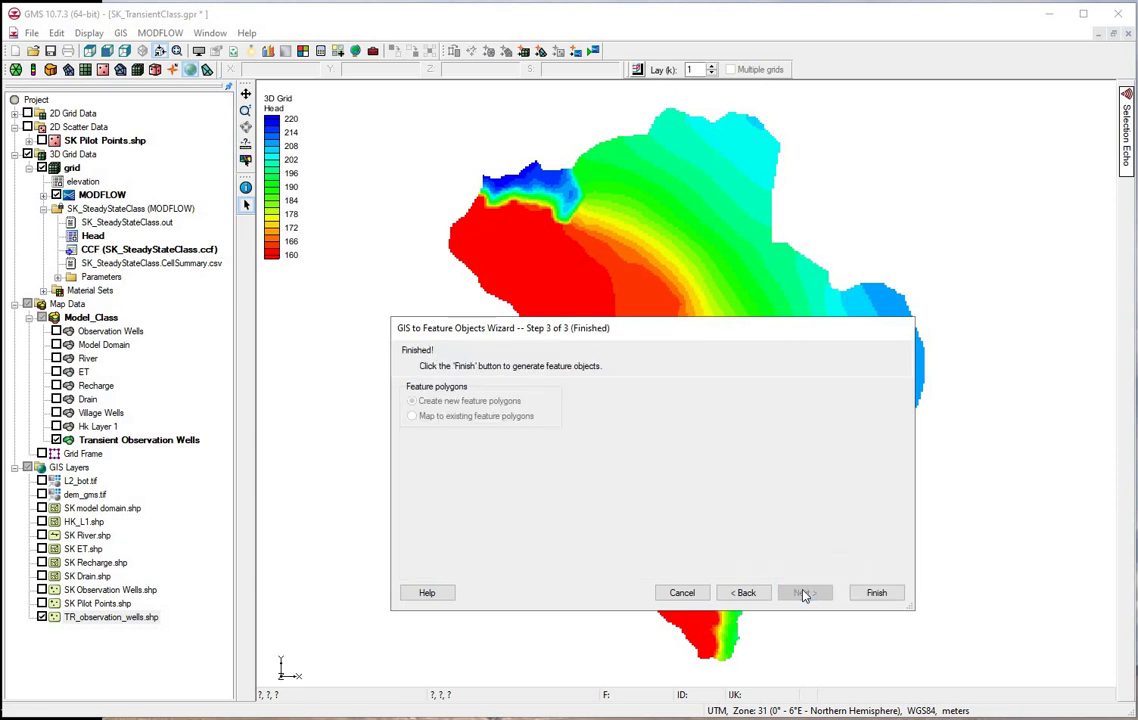
left_click(876, 594)
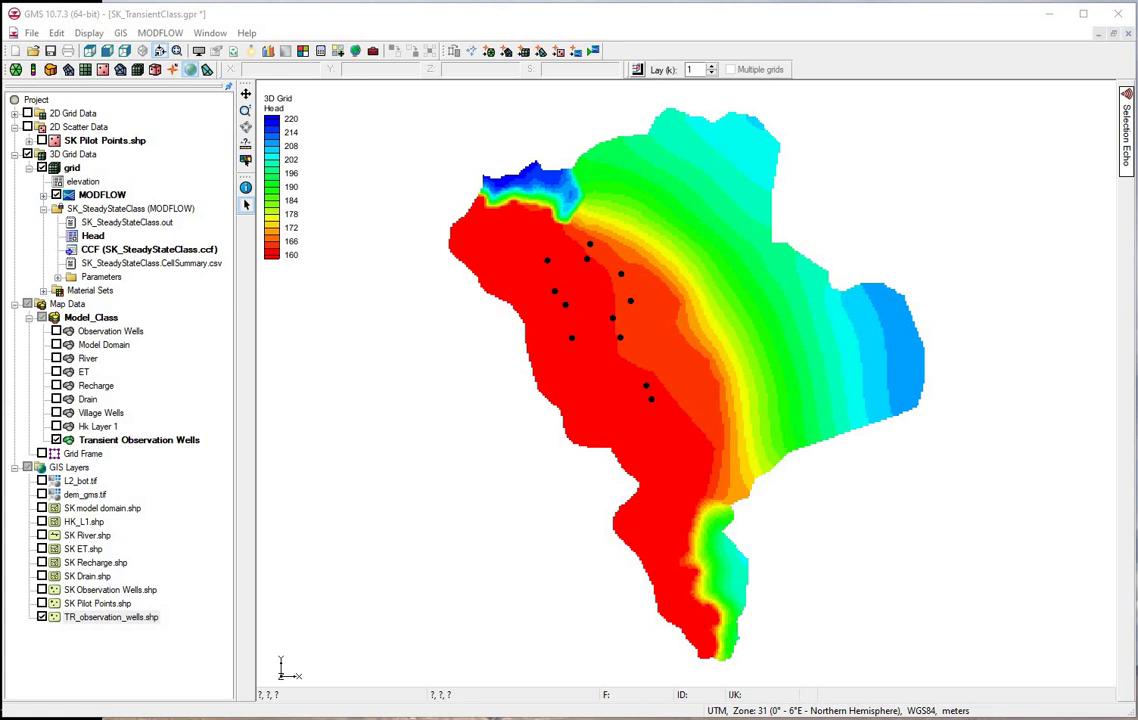
Switch to Excel, widen the name and date columns of transient_obs_heads, and examine its name, date and value data before minimizing it.
key("alt+Tab")
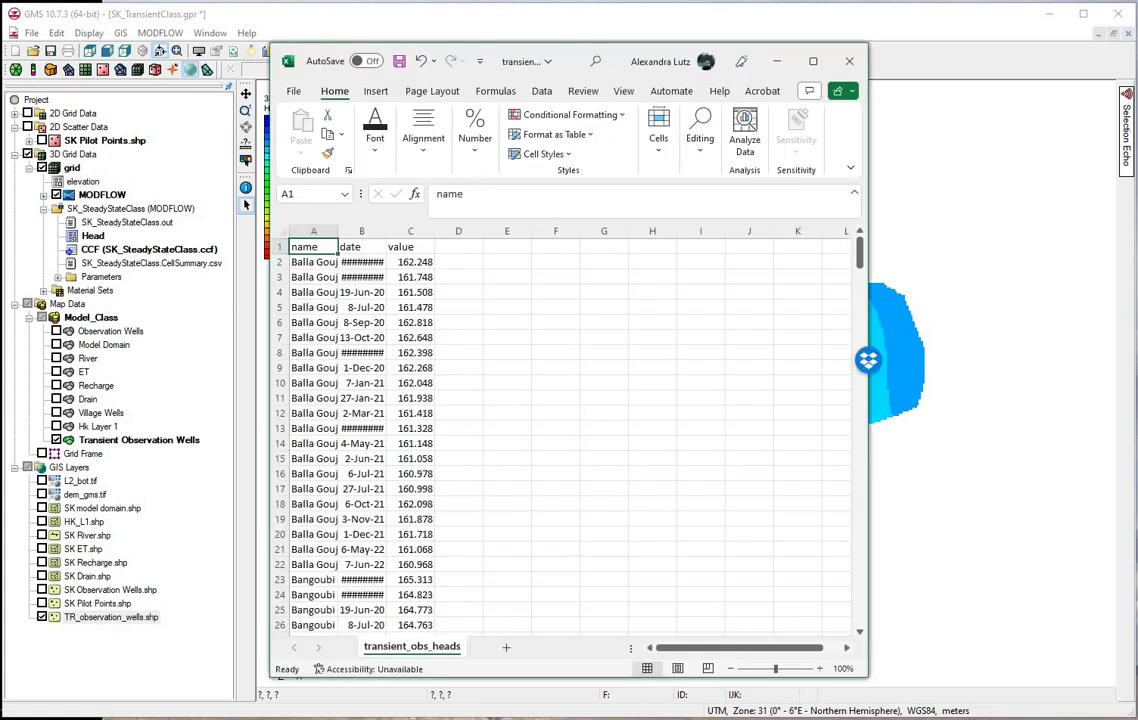
left_click_drag(731, 64, 960, 58)
left_click(584, 224)
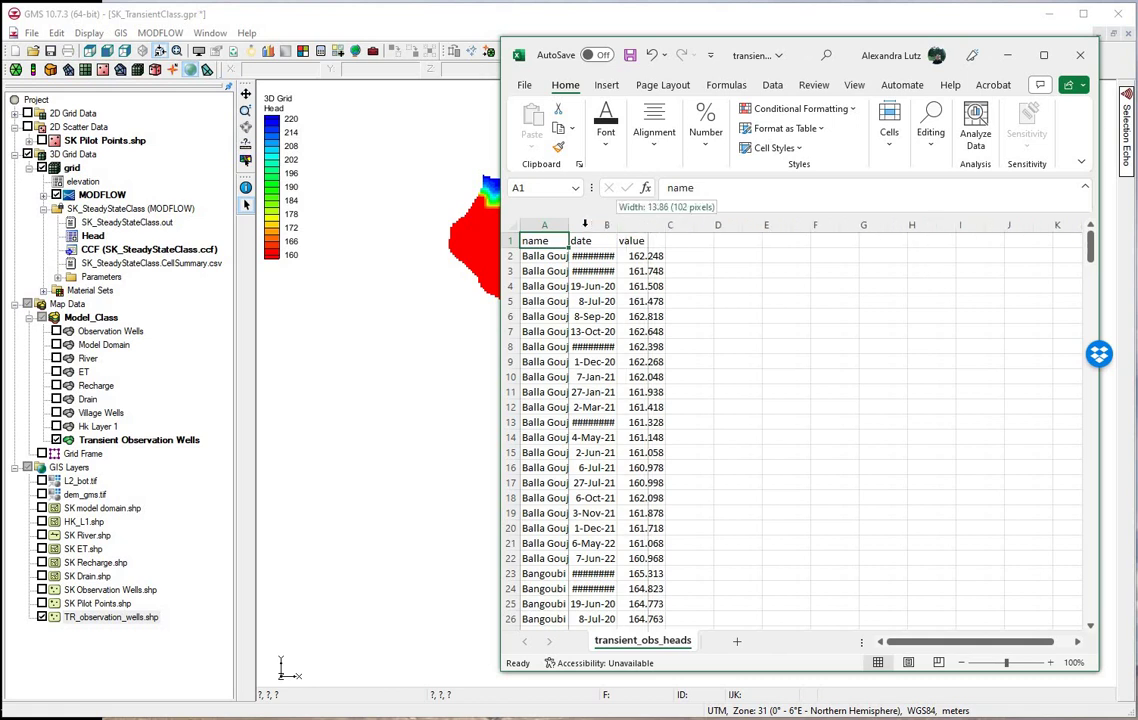
left_click_drag(584, 224, 636, 225)
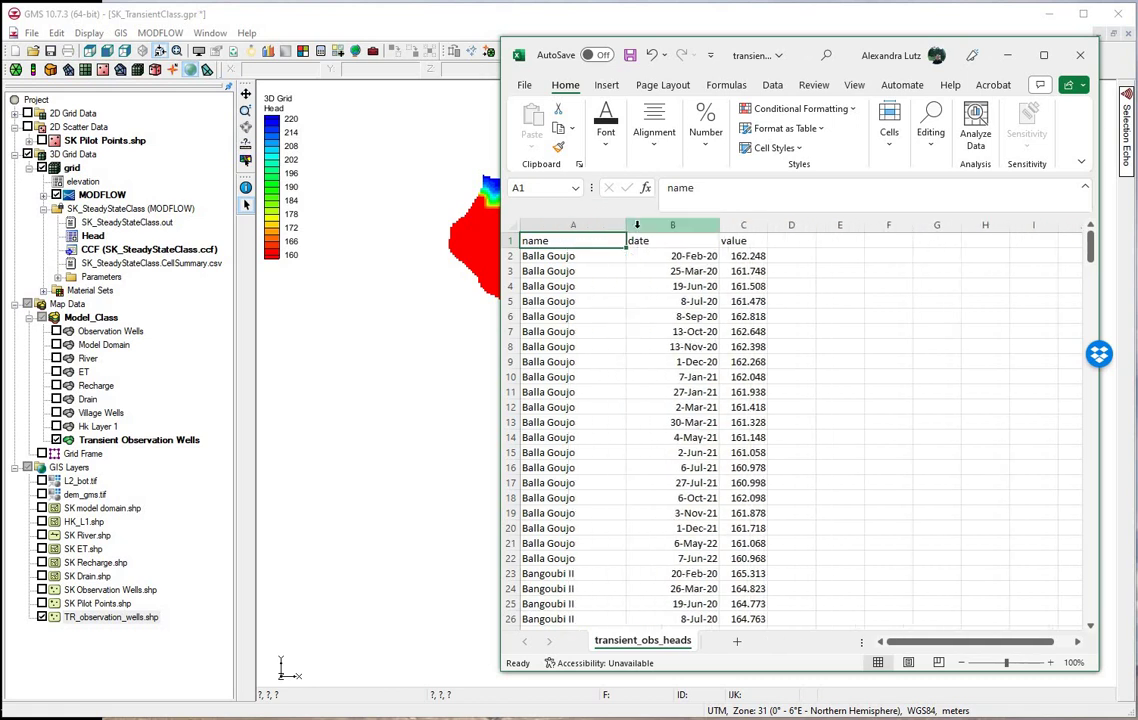
left_click(588, 259)
left_click(672, 260)
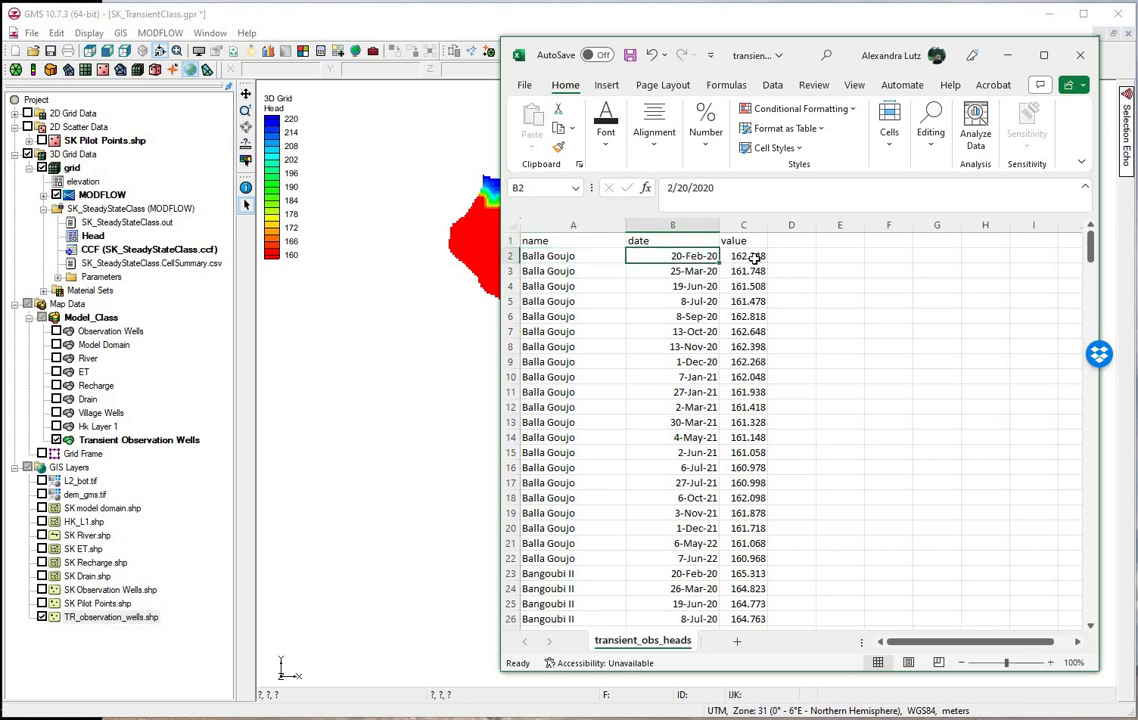
left_click(760, 256)
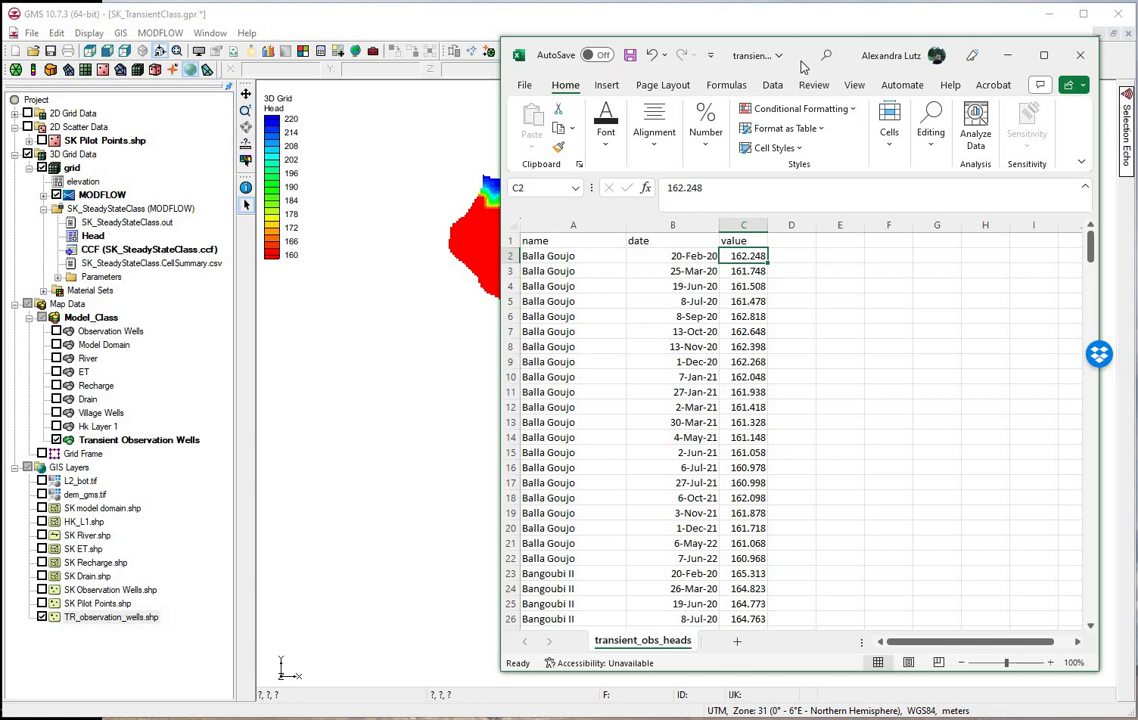
left_click(1007, 55)
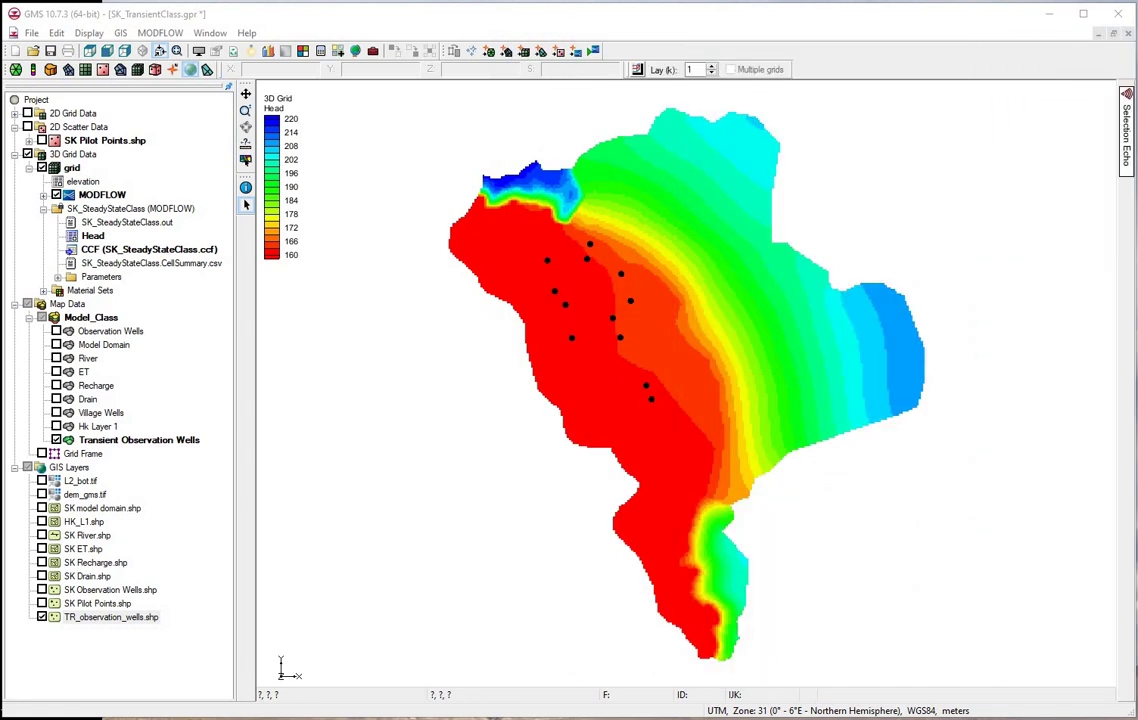
Make the Transient Observation Wells coverage active and open transient_obs_heads.csv for import, treating its first row as a heading row.
left_click(145, 442)
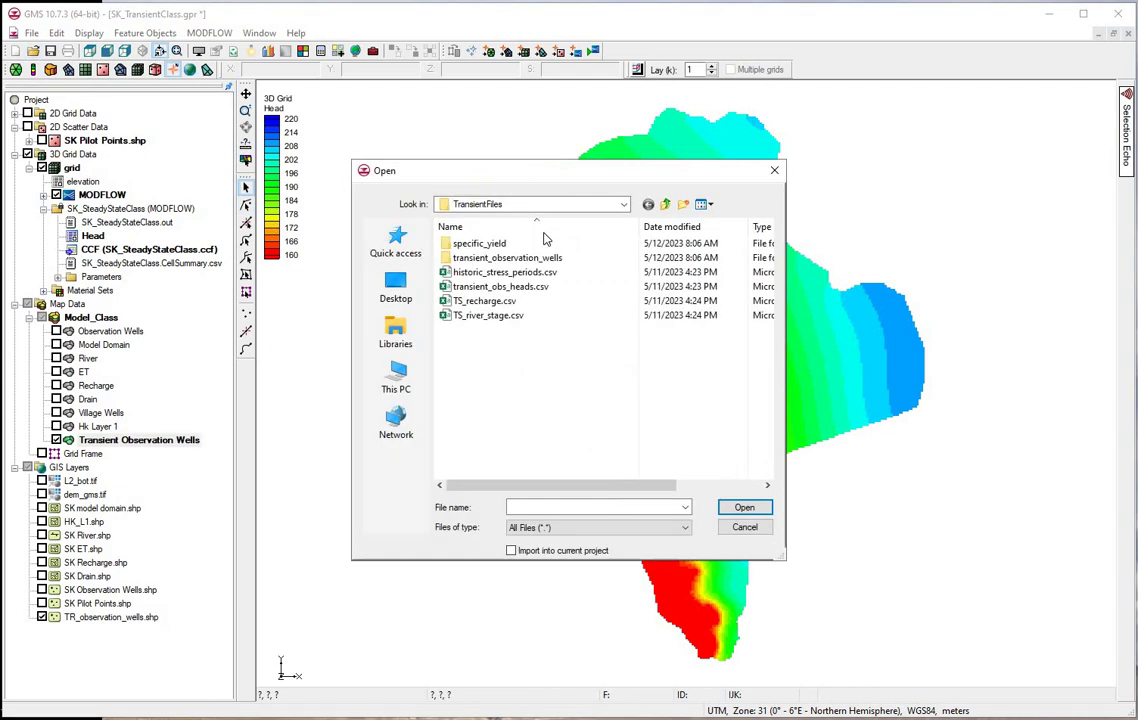
left_click(522, 287)
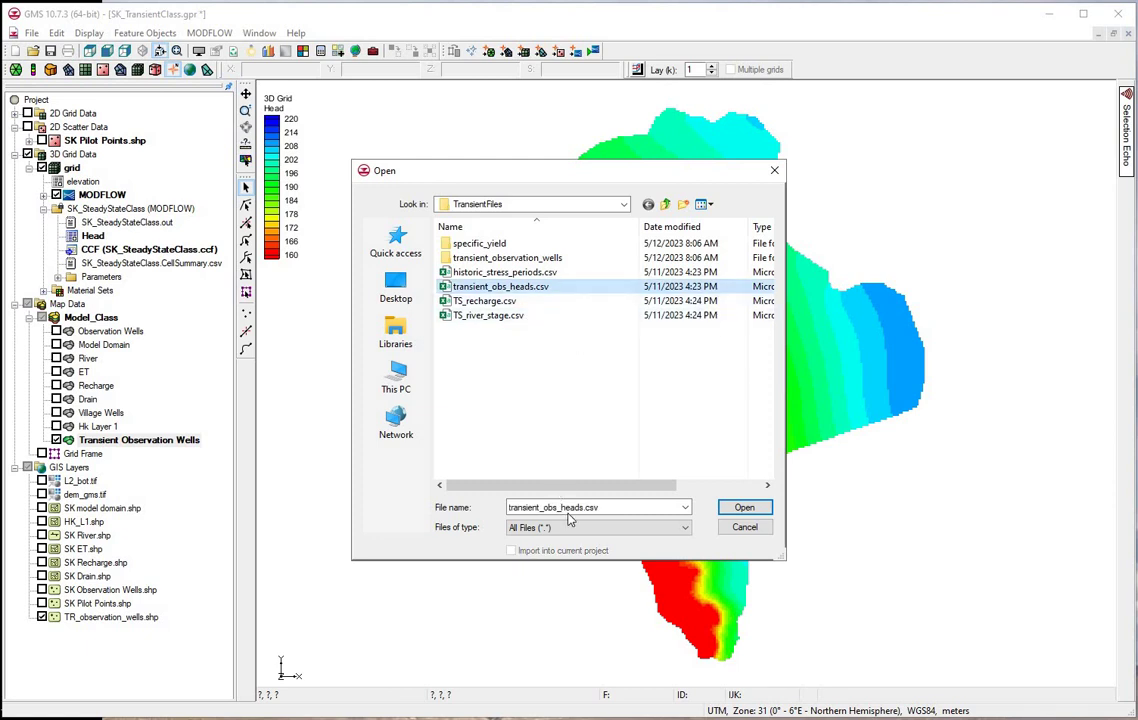
left_click(744, 508)
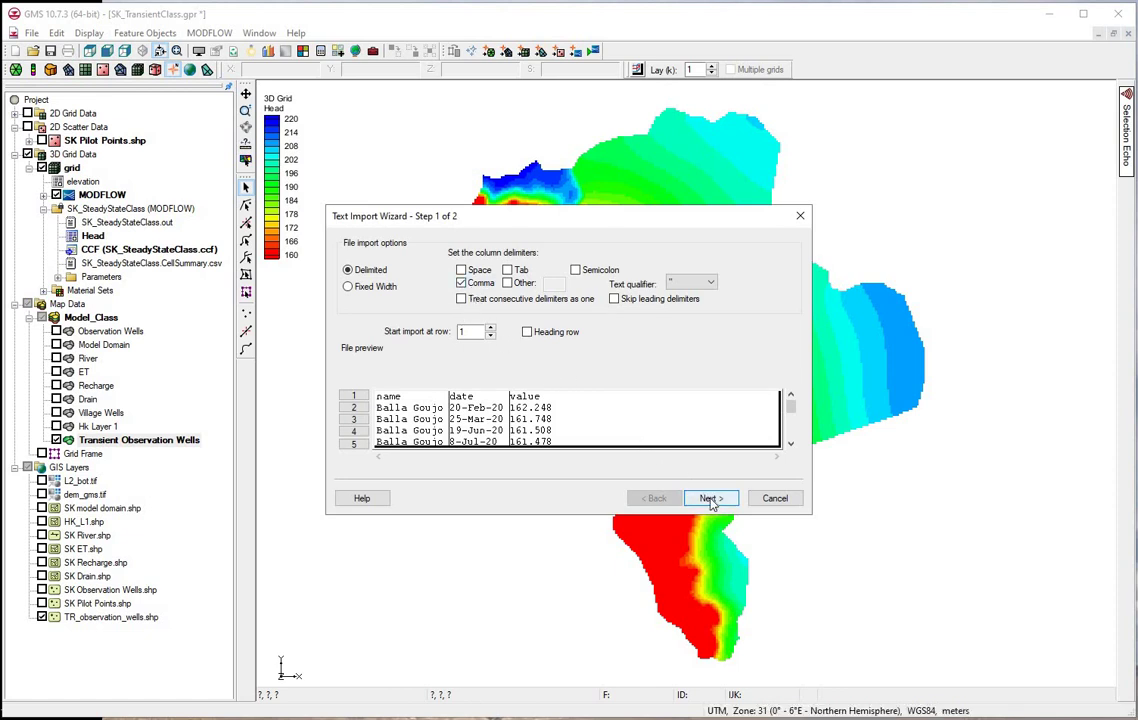
left_click(526, 331)
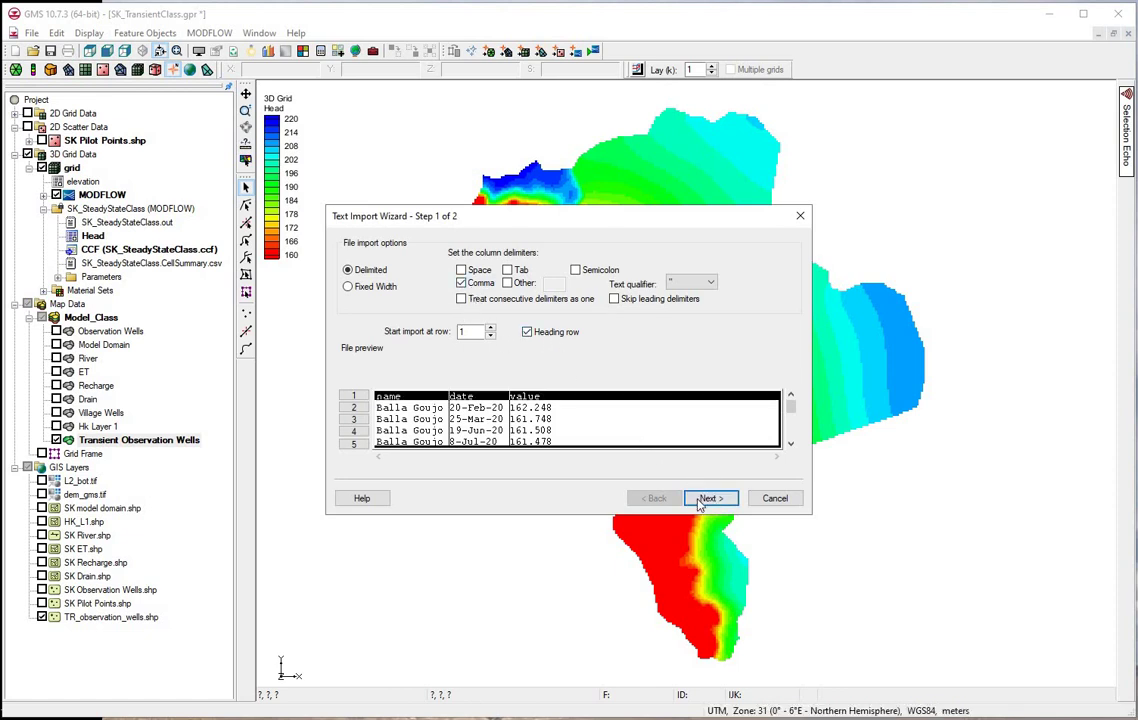
left_click(708, 498)
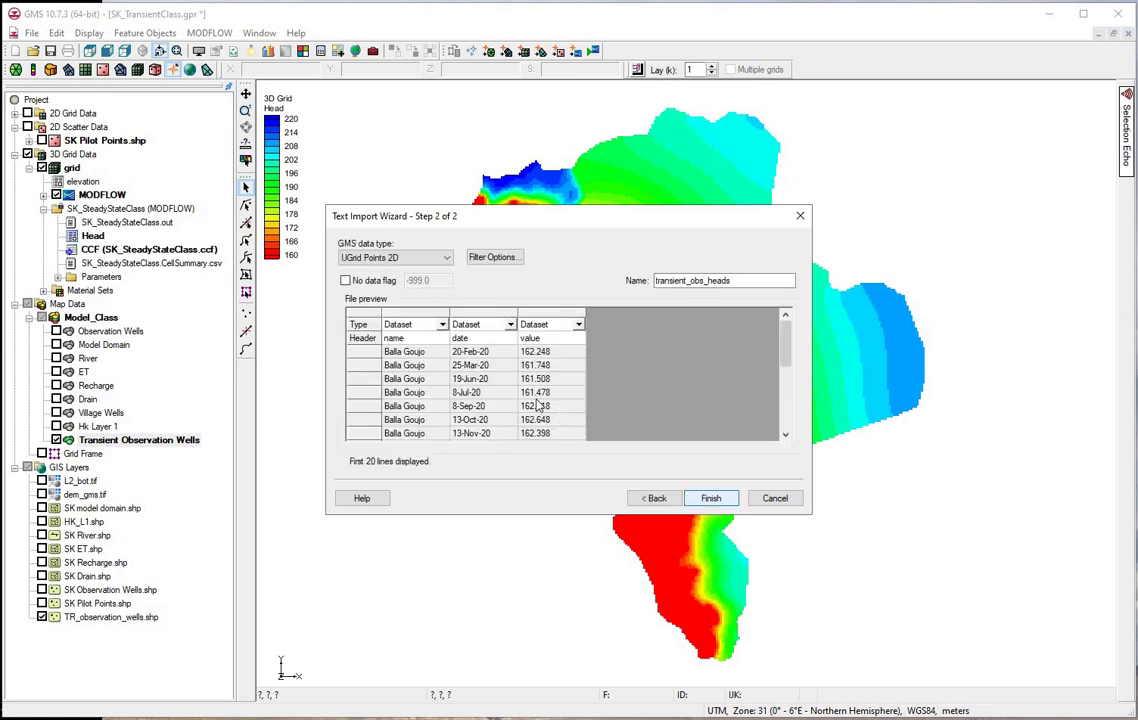
Import the file as Transient observation data, with the columns mapped to Name, Date and Obs. Trans. Head.
left_click(440, 257)
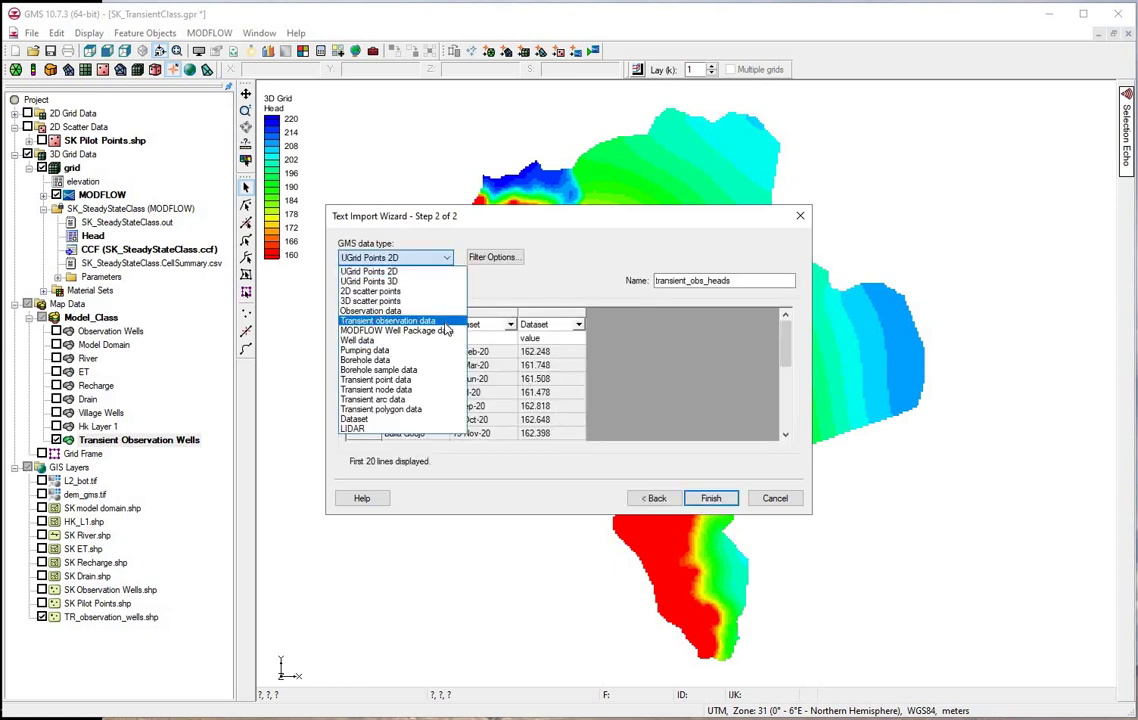
left_click(445, 322)
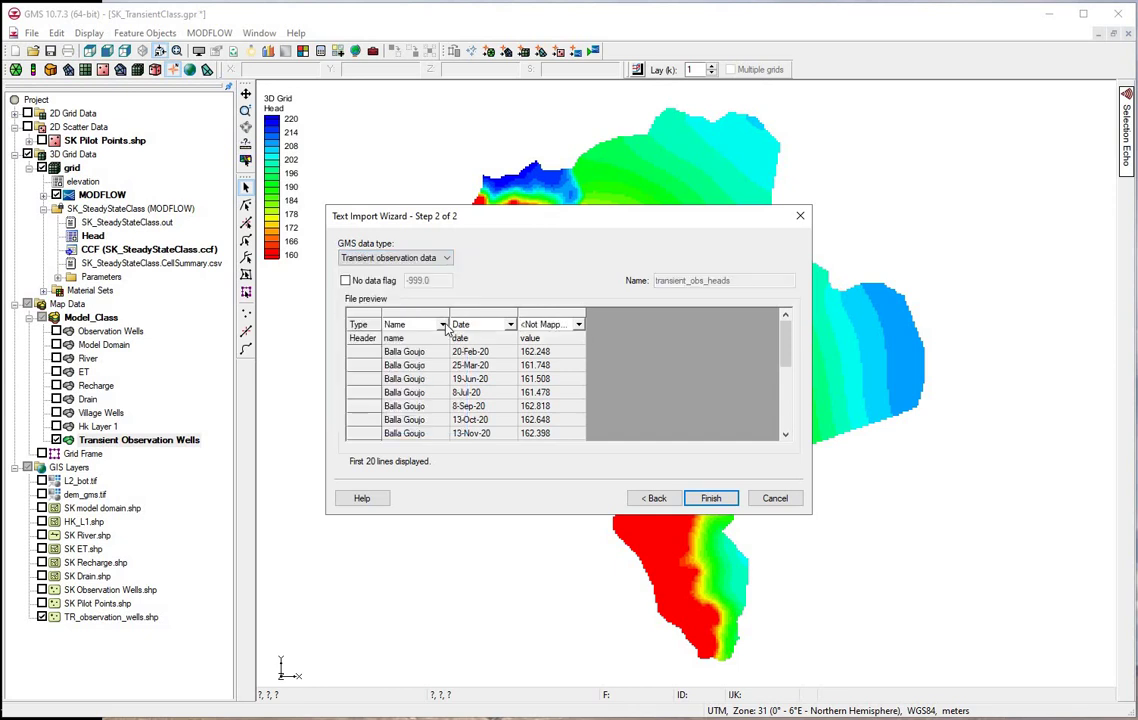
left_click(443, 325)
left_click(491, 348)
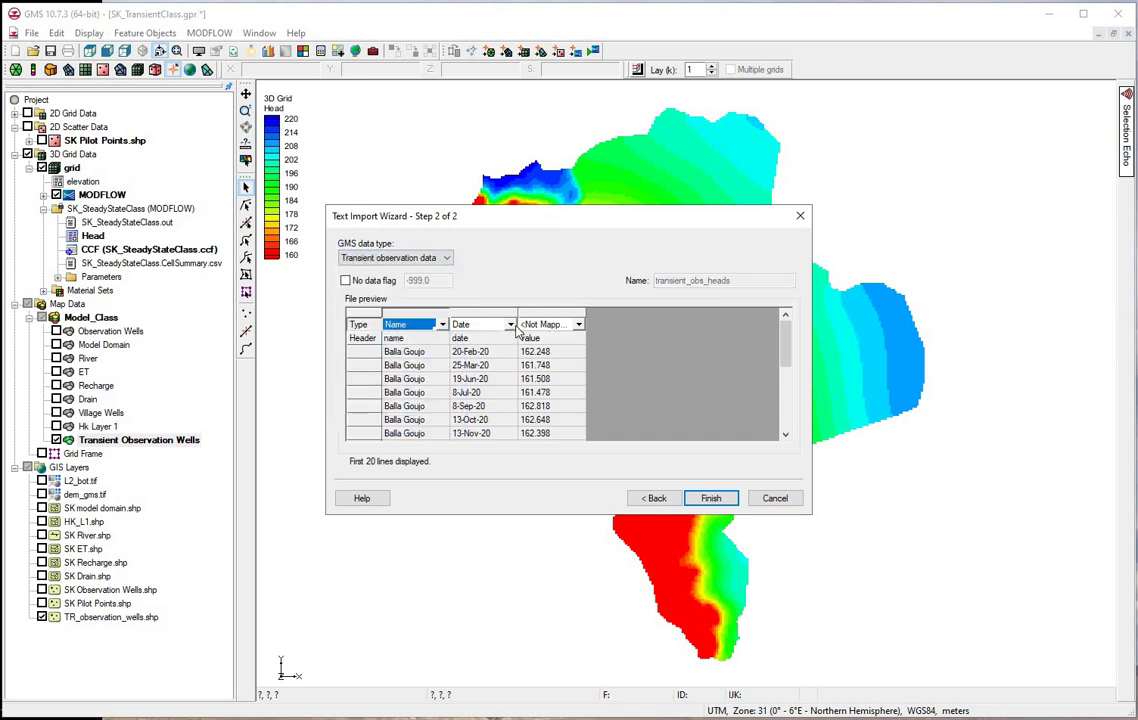
left_click(510, 324)
left_click(468, 376)
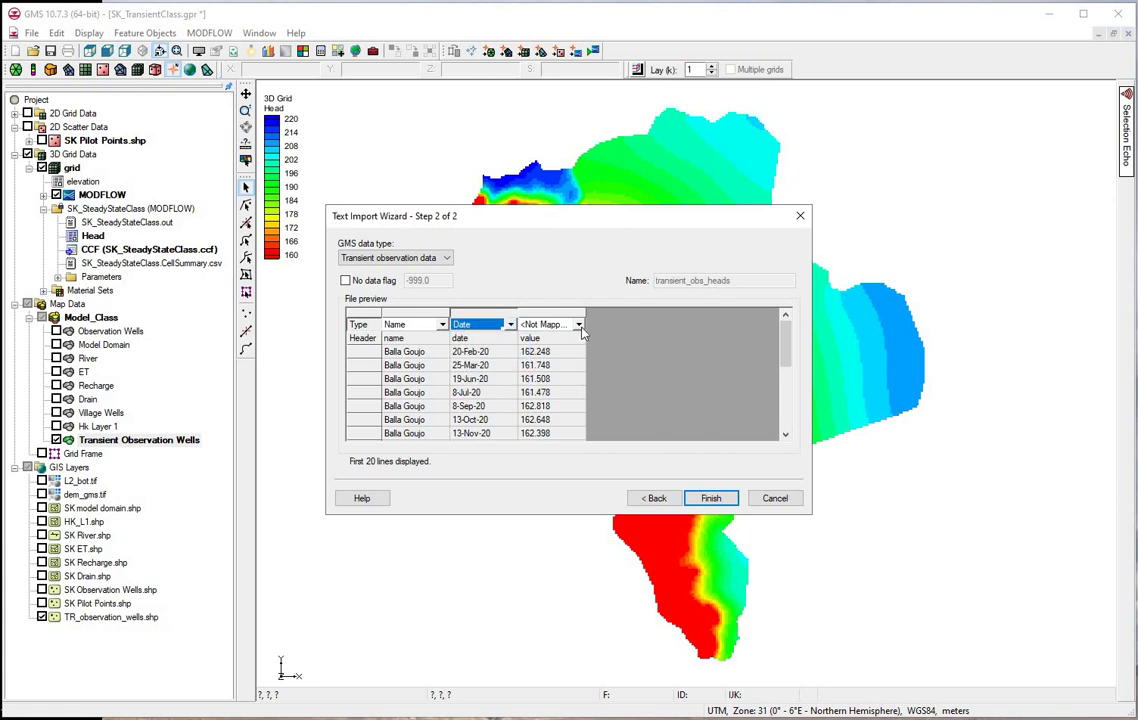
left_click(578, 325)
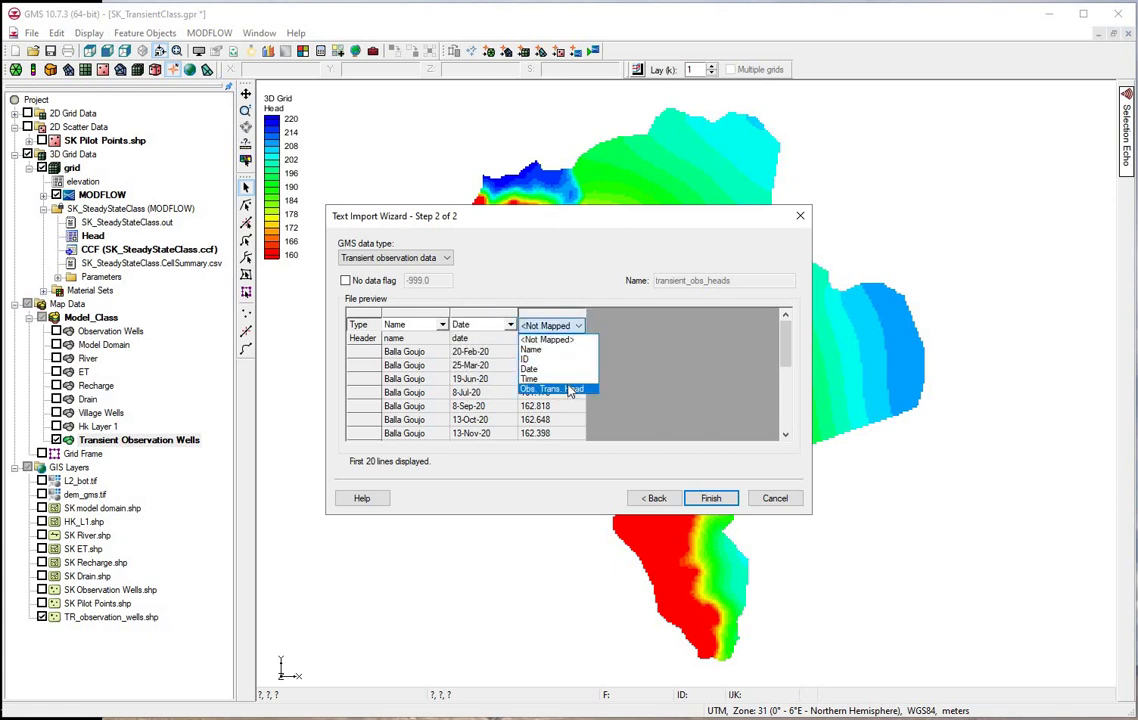
left_click(569, 389)
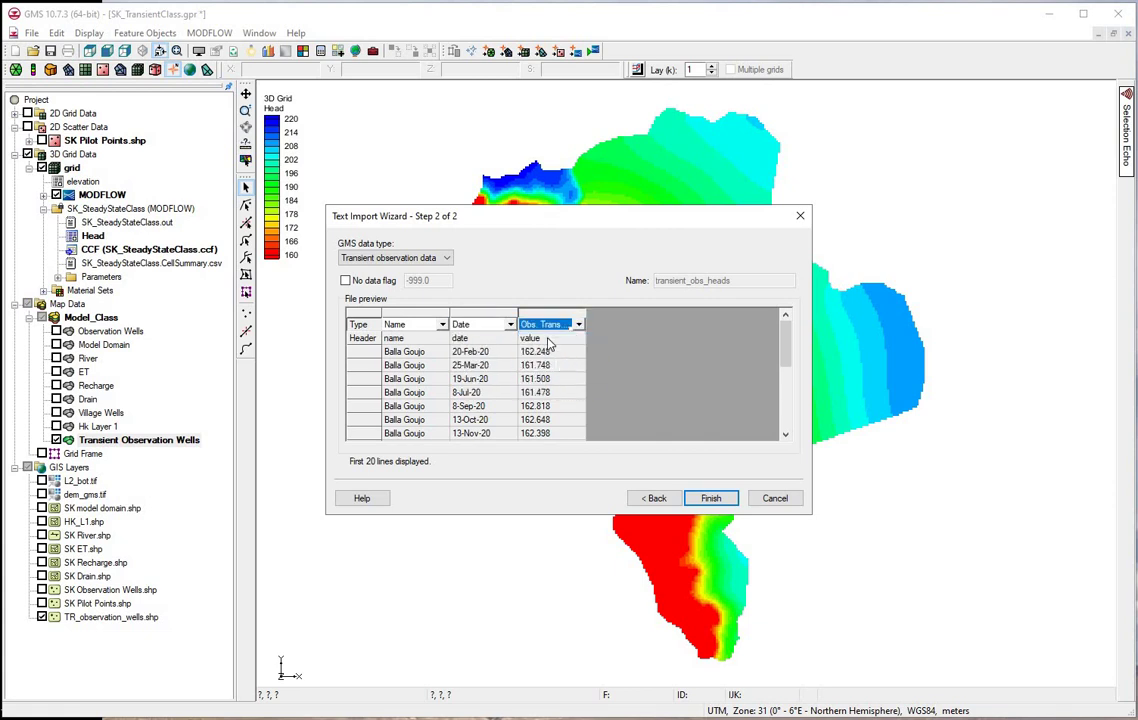
left_click(708, 499)
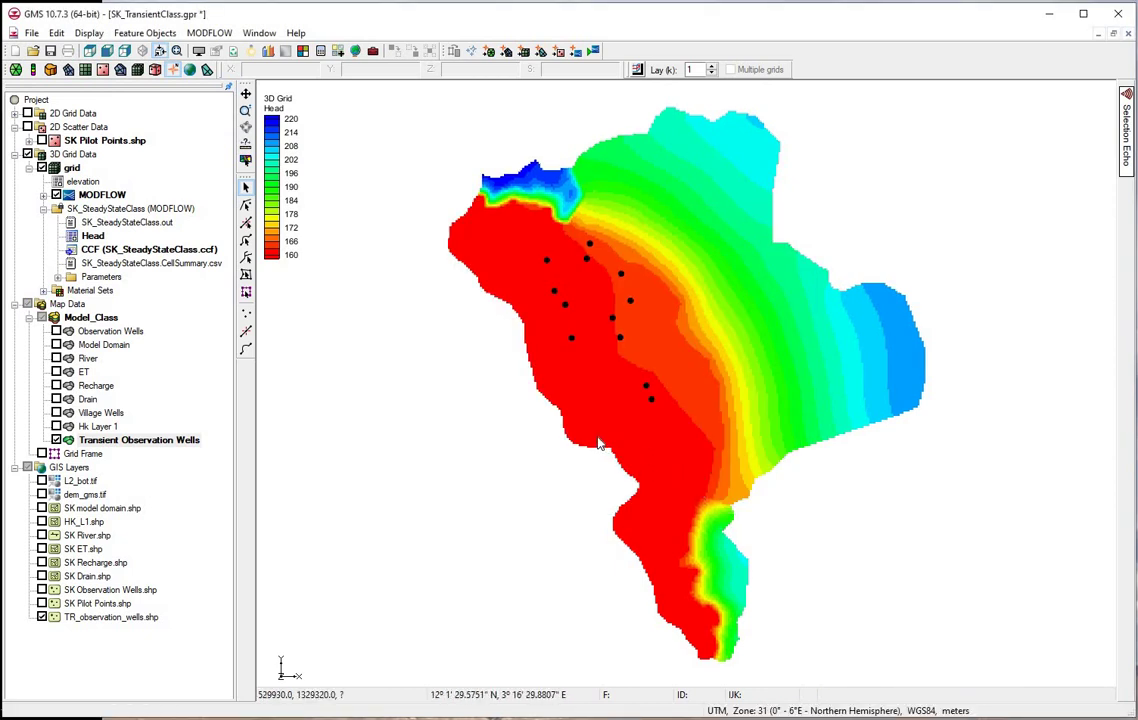
Set the type of all Transient Observation Wells points to obs. pt and check the first well's Obs. Trans. Head time series.
left_click(151, 444)
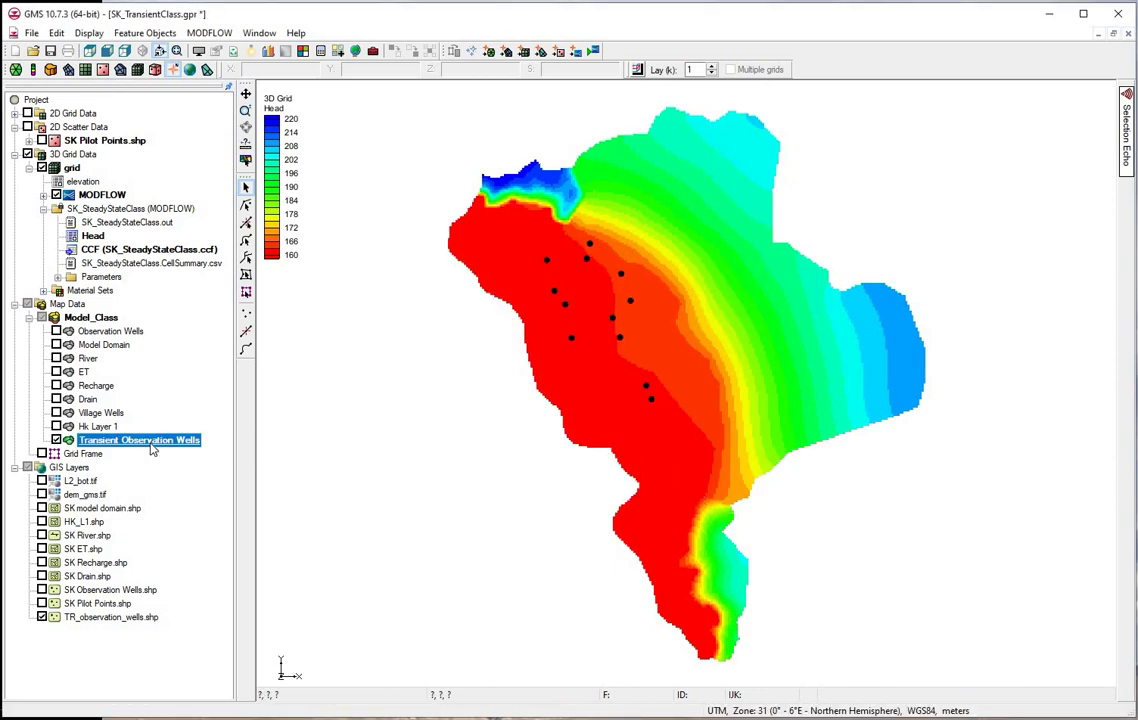
right_click(151, 448)
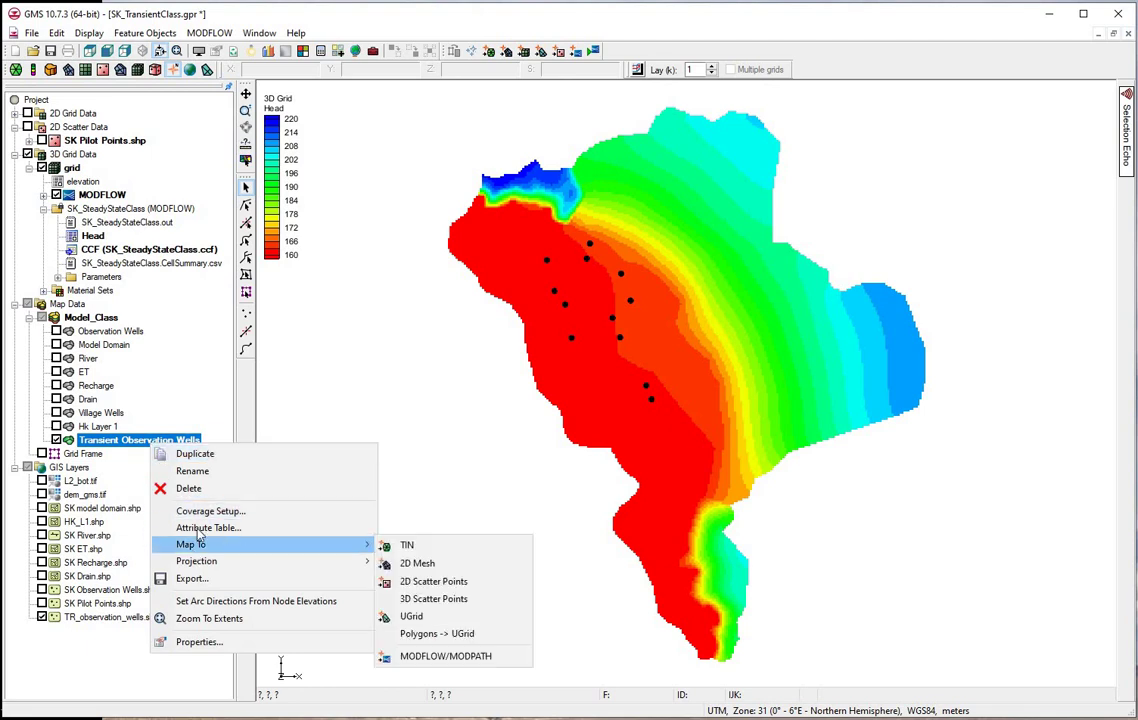
left_click(205, 527)
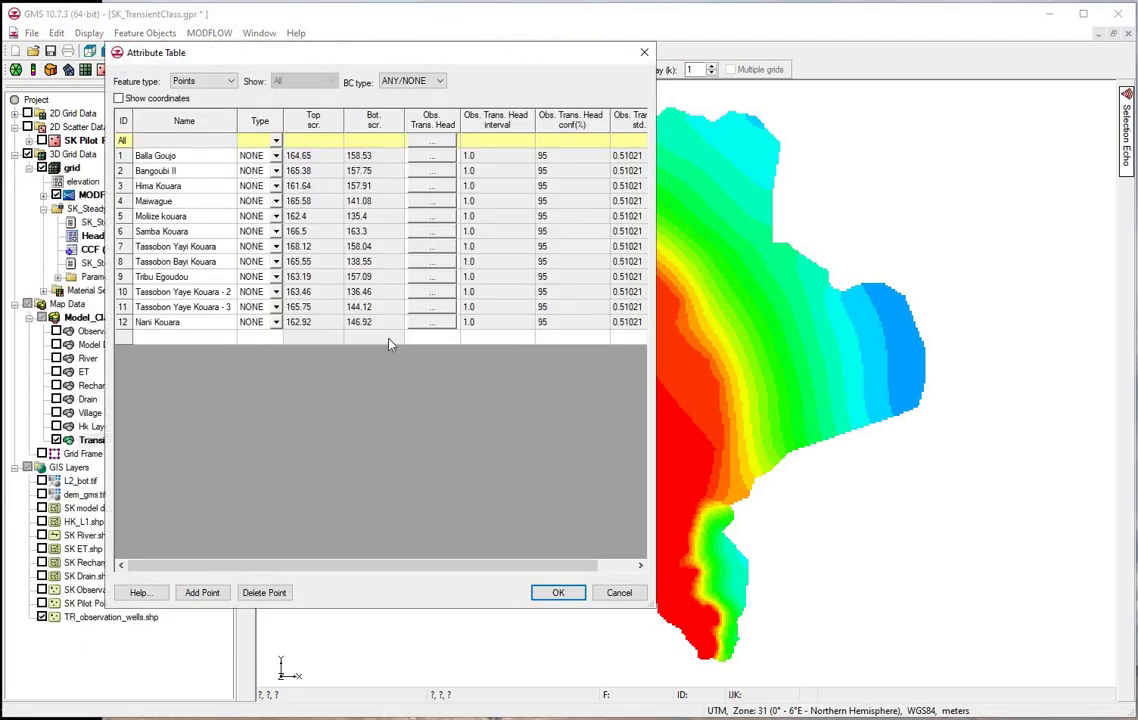
left_click(276, 141)
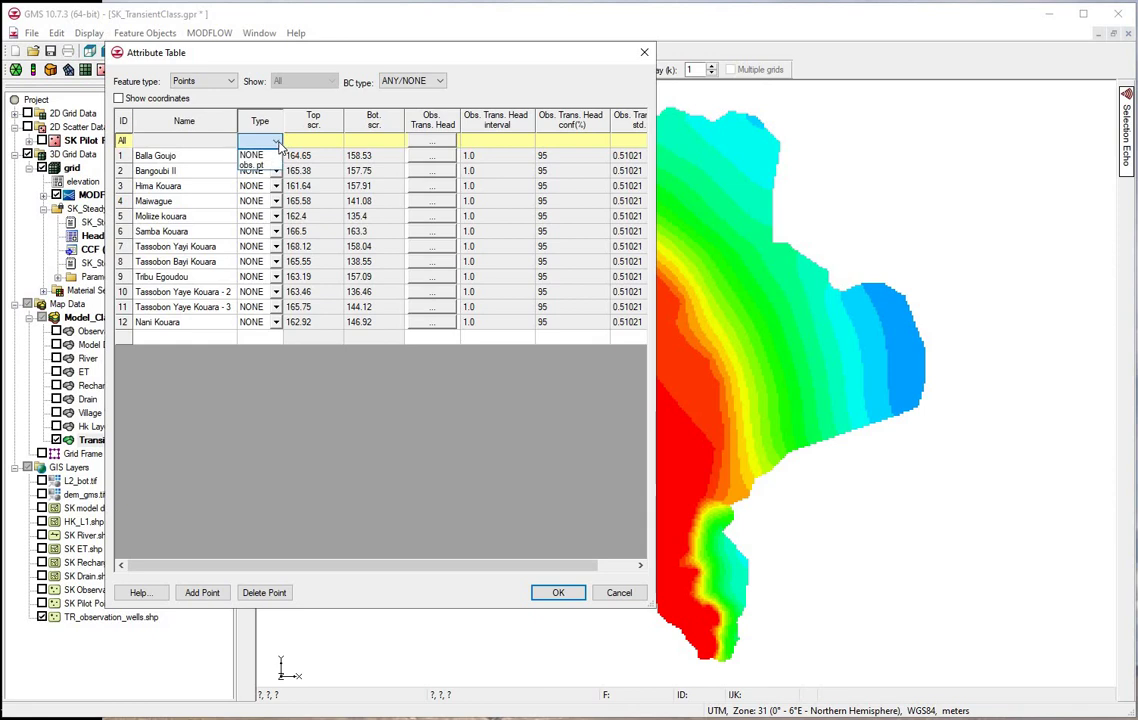
left_click(270, 165)
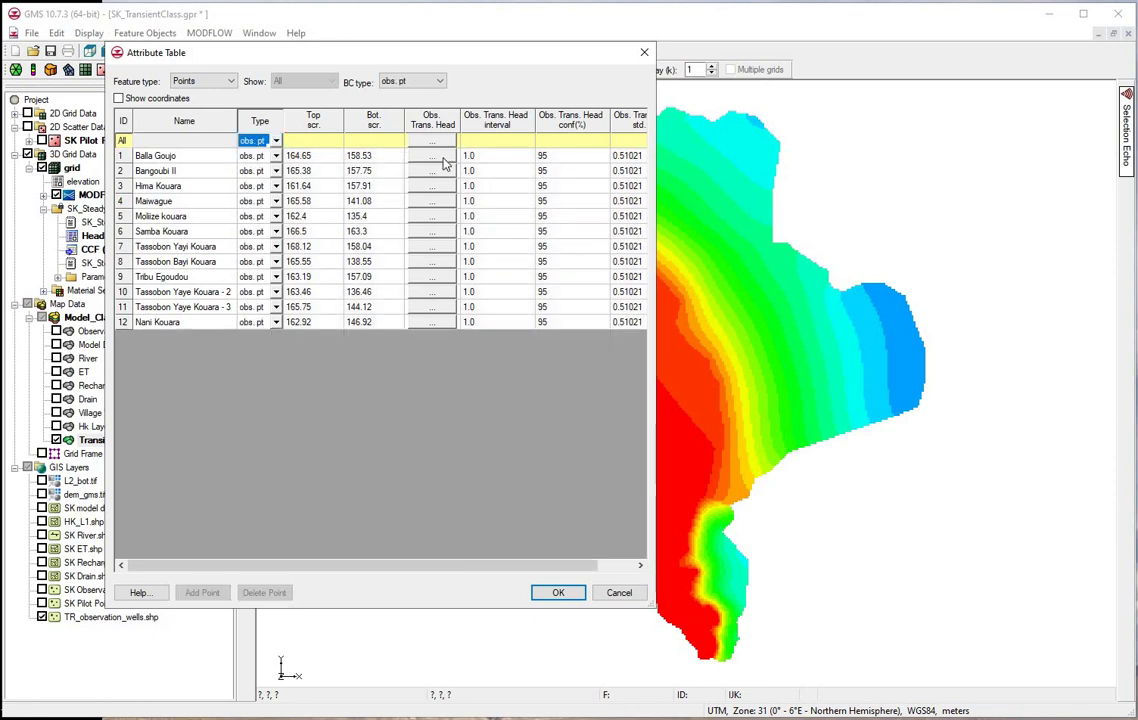
left_click(440, 157)
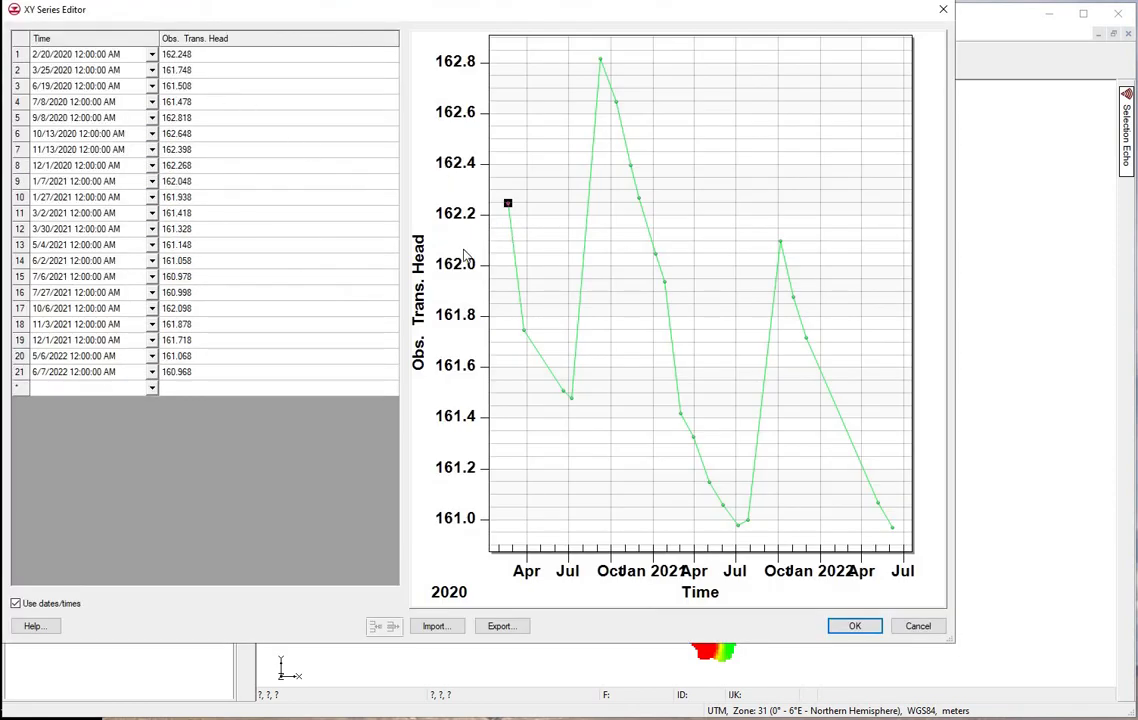
left_click(854, 627)
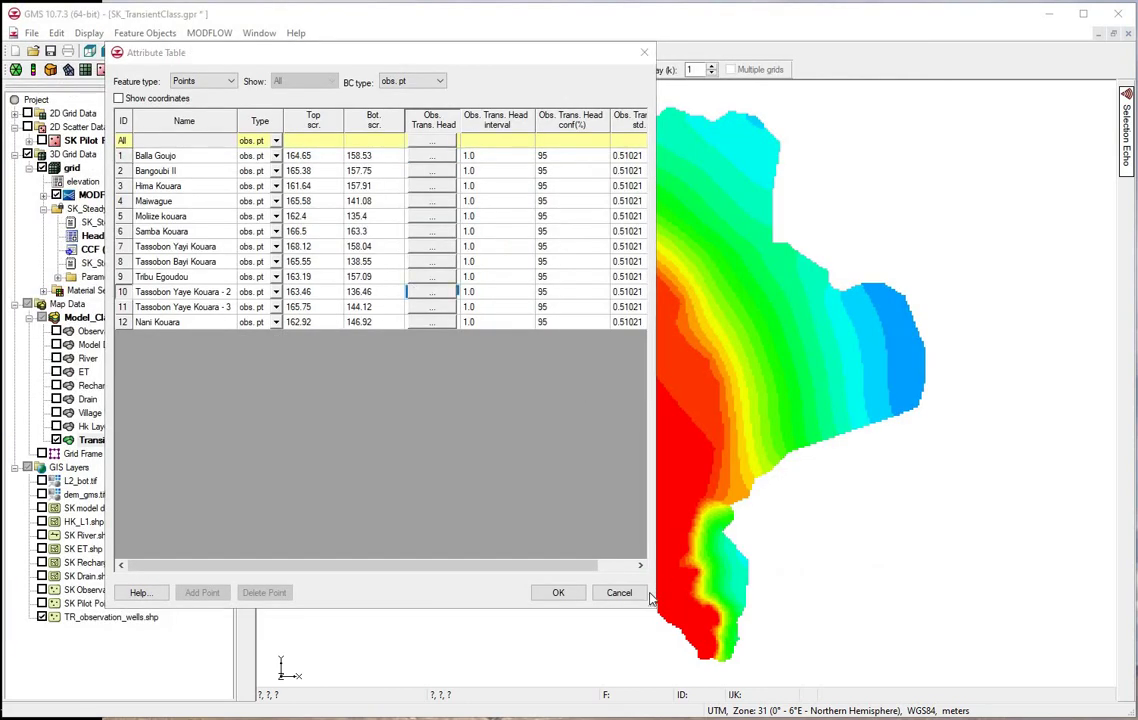
left_click(558, 592)
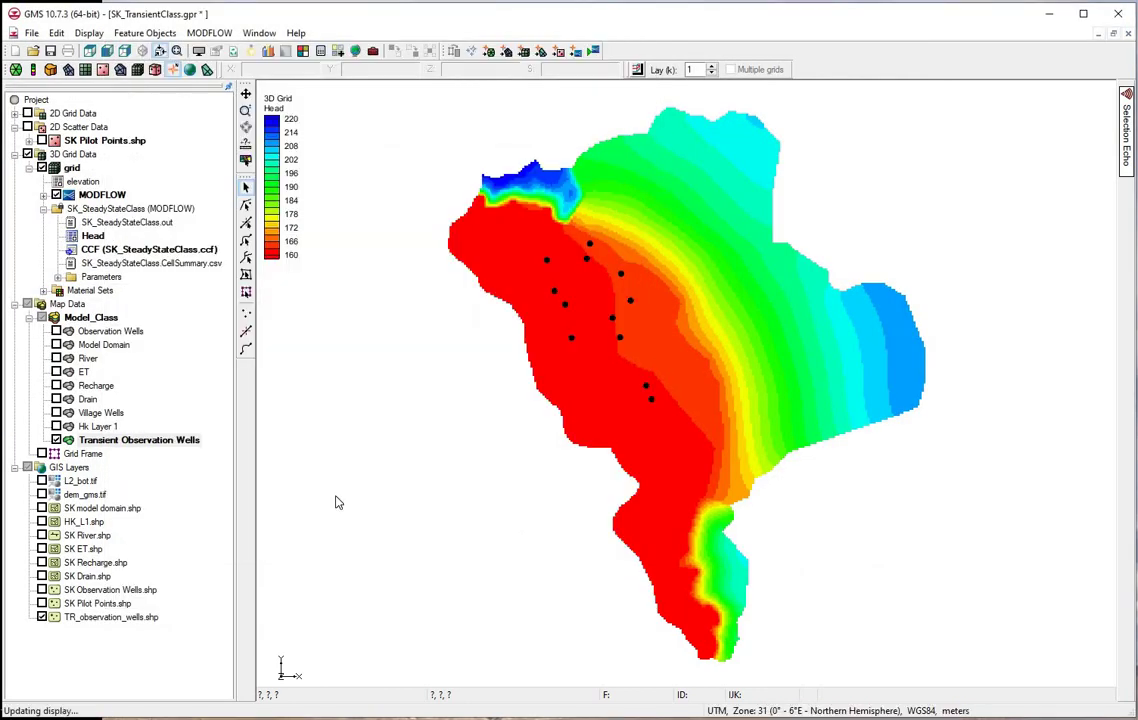
Map the Transient Observation Wells coverage to MODFLOW/MODPATH.
right_click(155, 441)
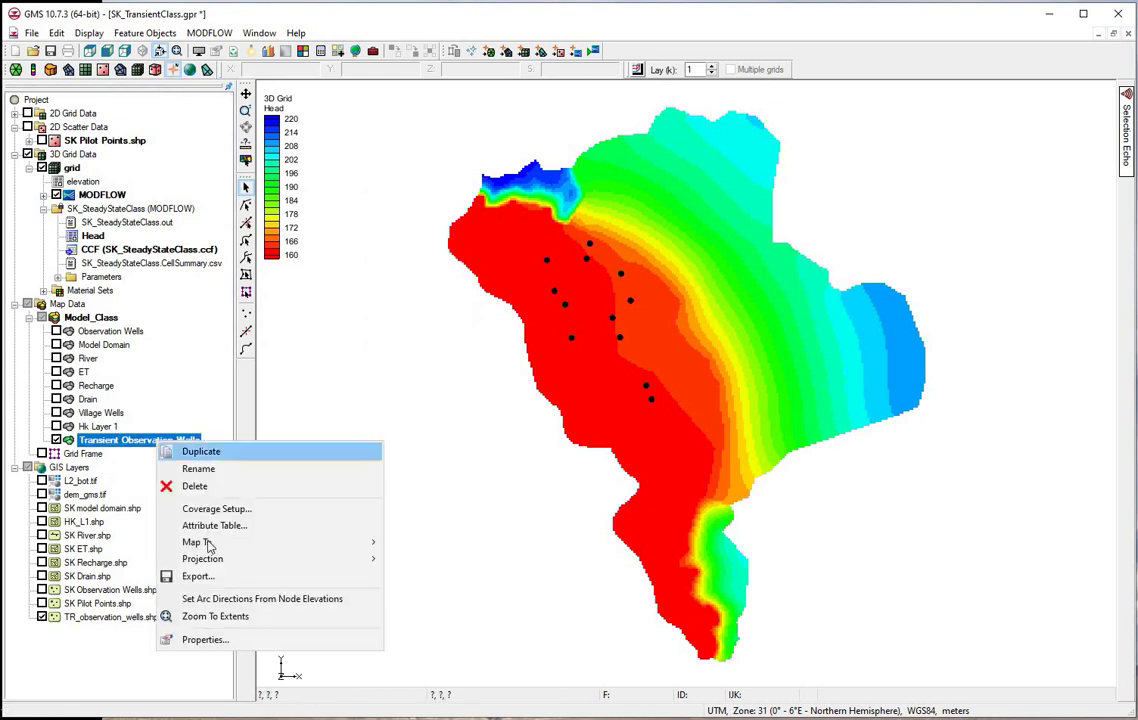
mouse_move(208, 542)
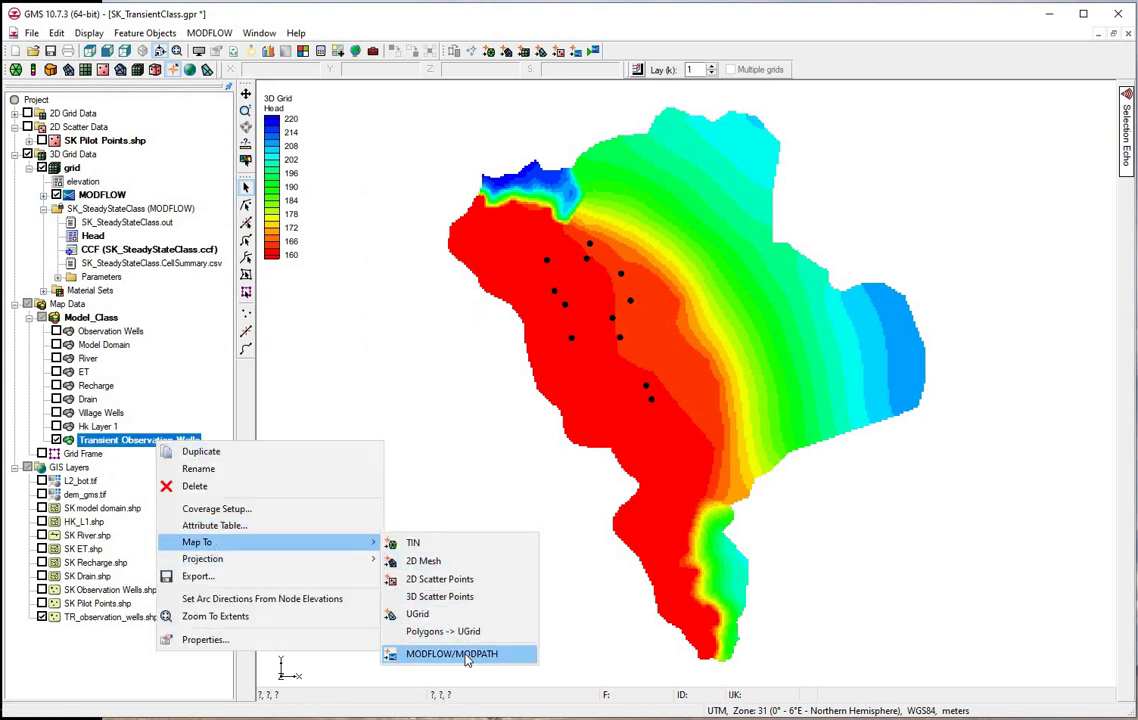
left_click(465, 655)
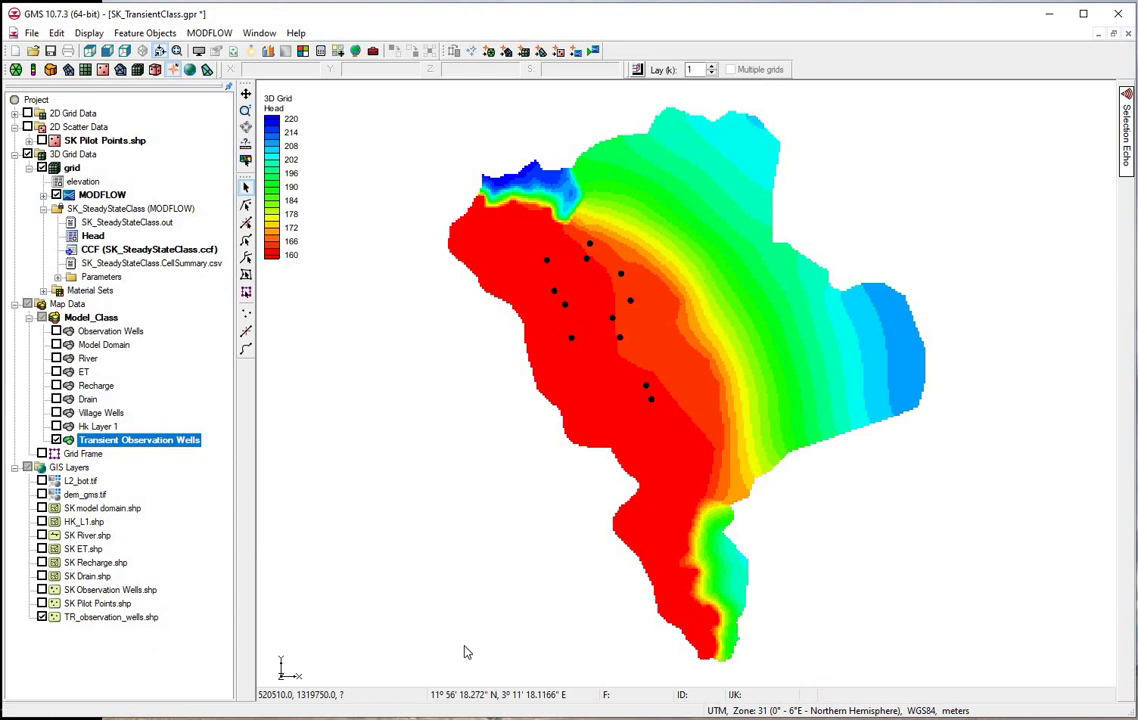